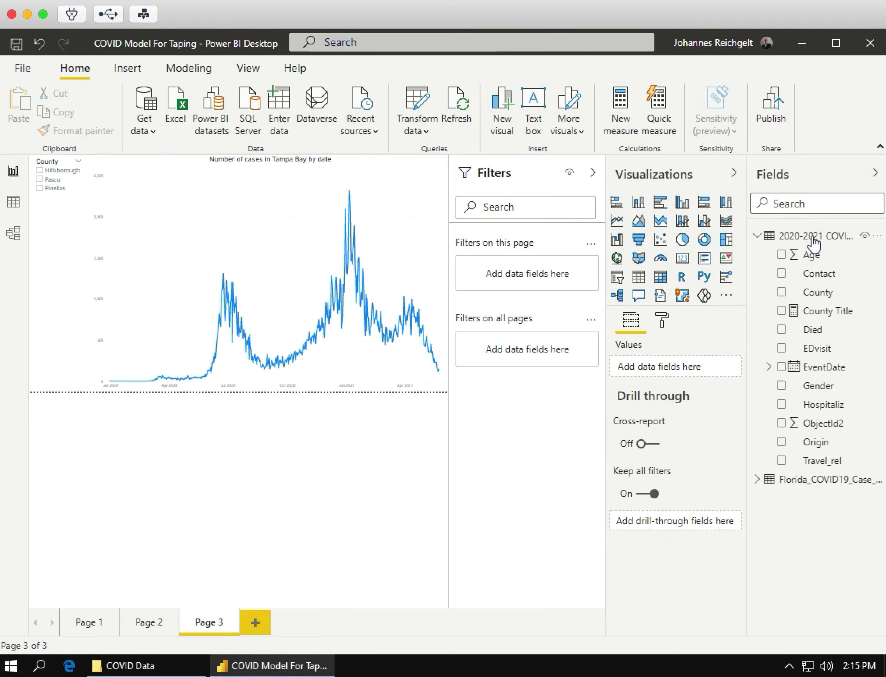
left_click(813, 238)
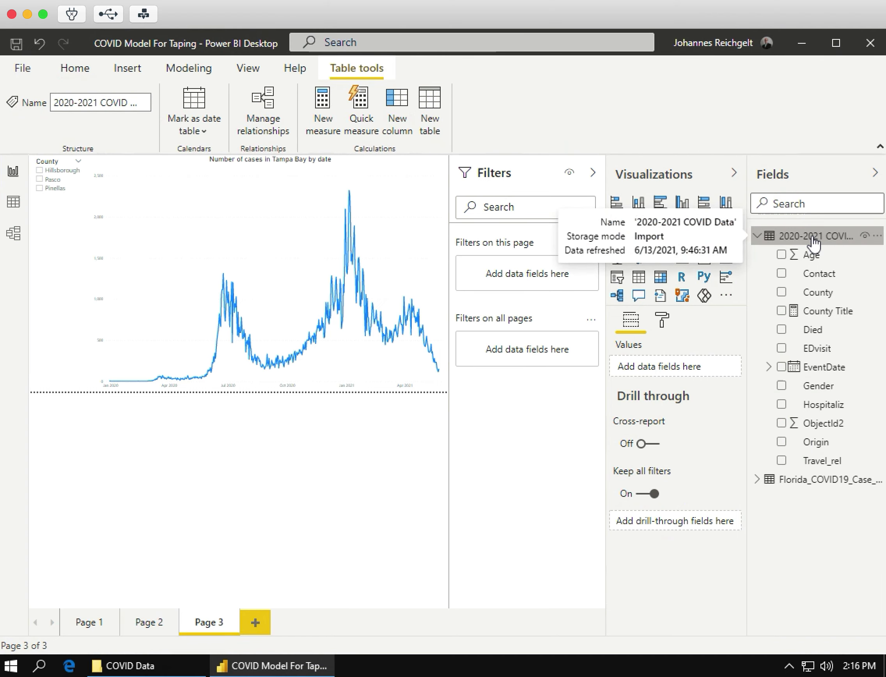
right_click(774, 237)
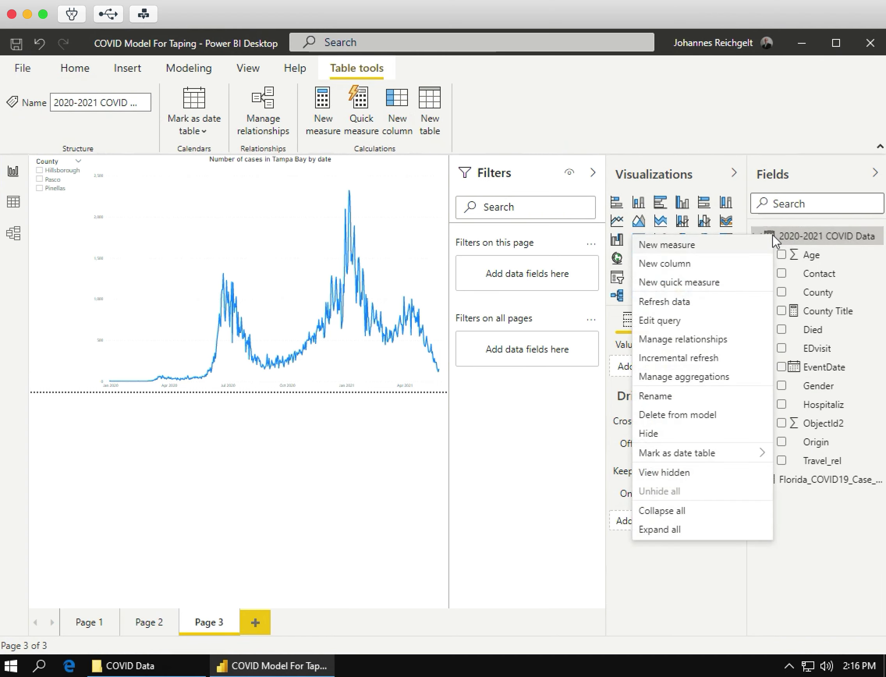
left_click(703, 284)
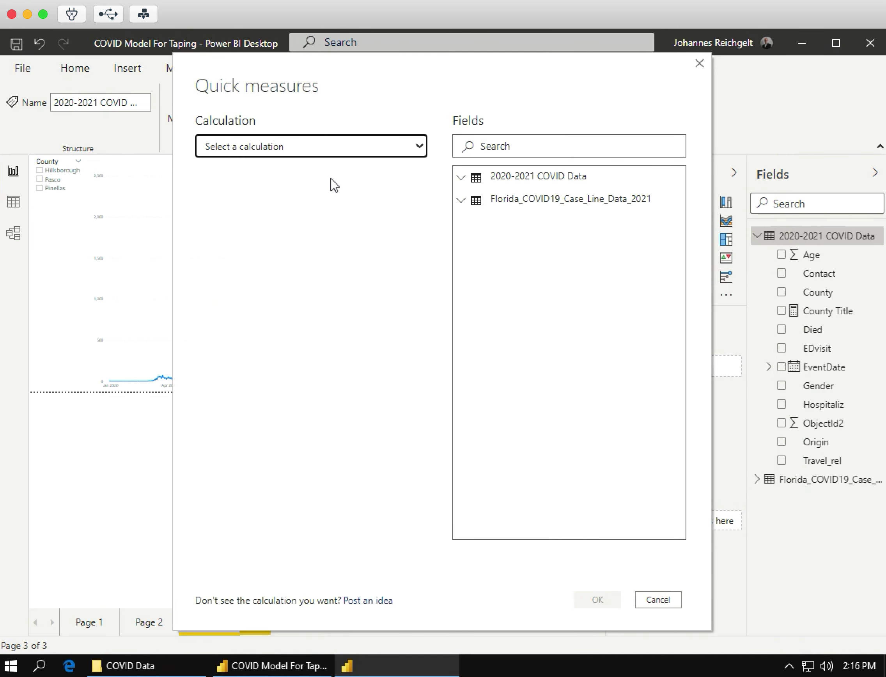
left_click(421, 145)
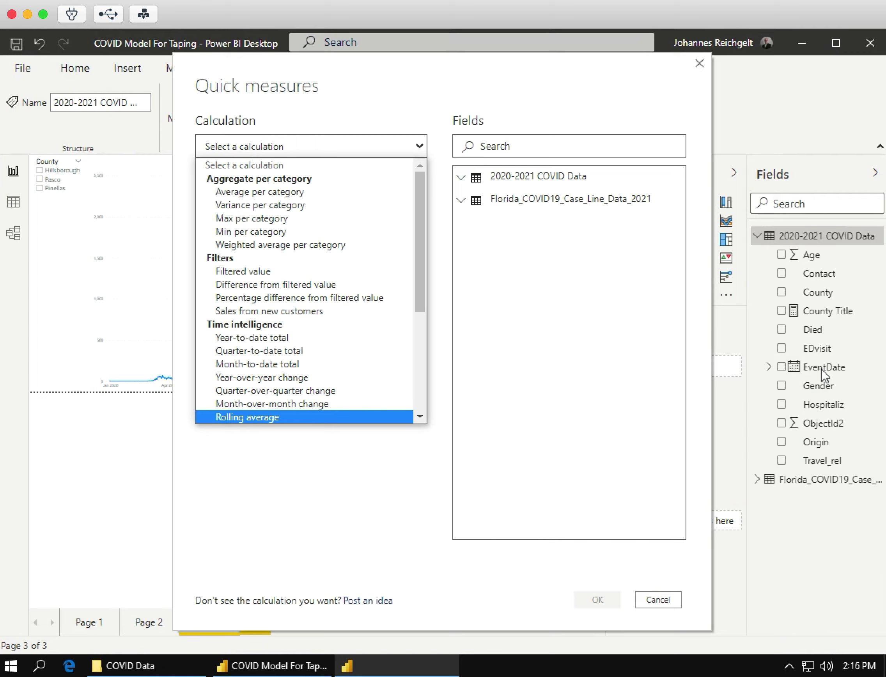
left_click(657, 601)
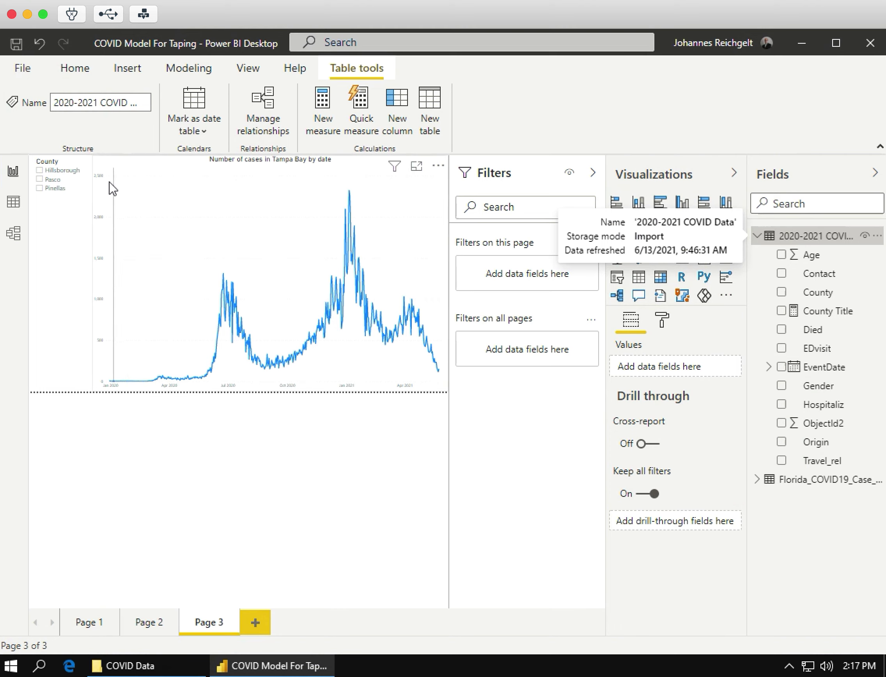
Step: Start a new manually entered data table and name its first column Period
left_click(75, 69)
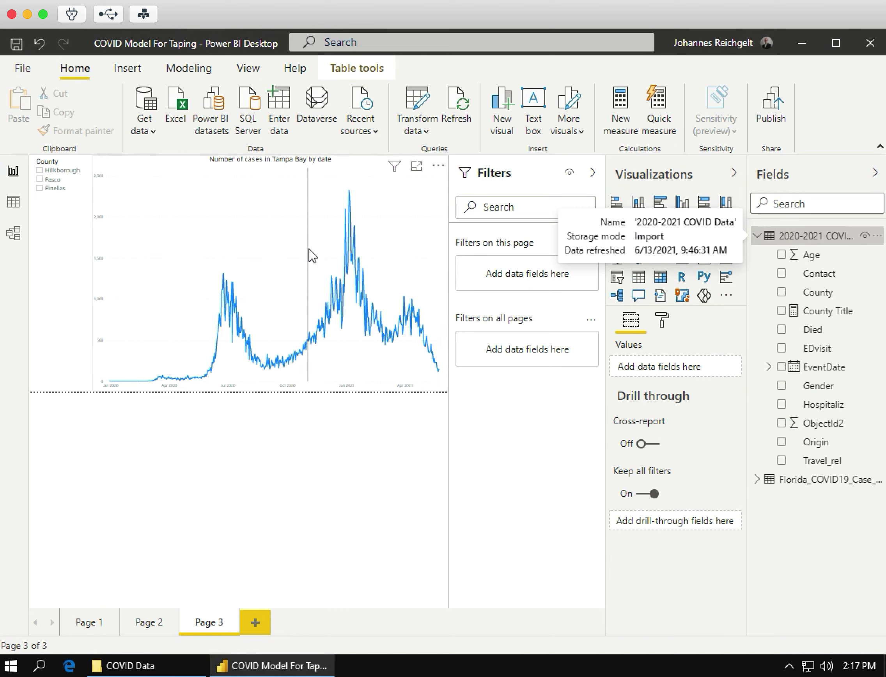
left_click(284, 106)
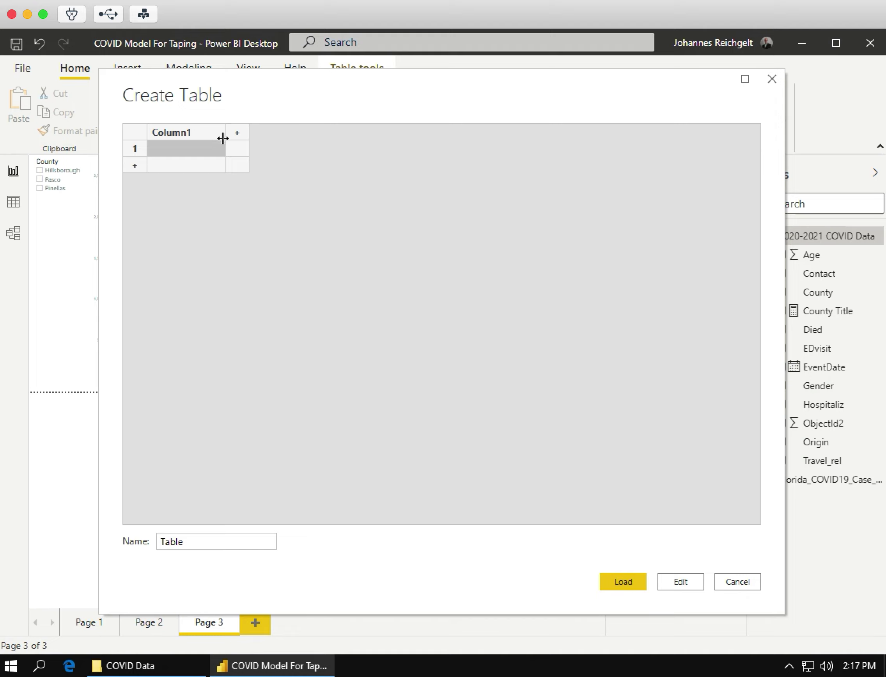
double_click(193, 133)
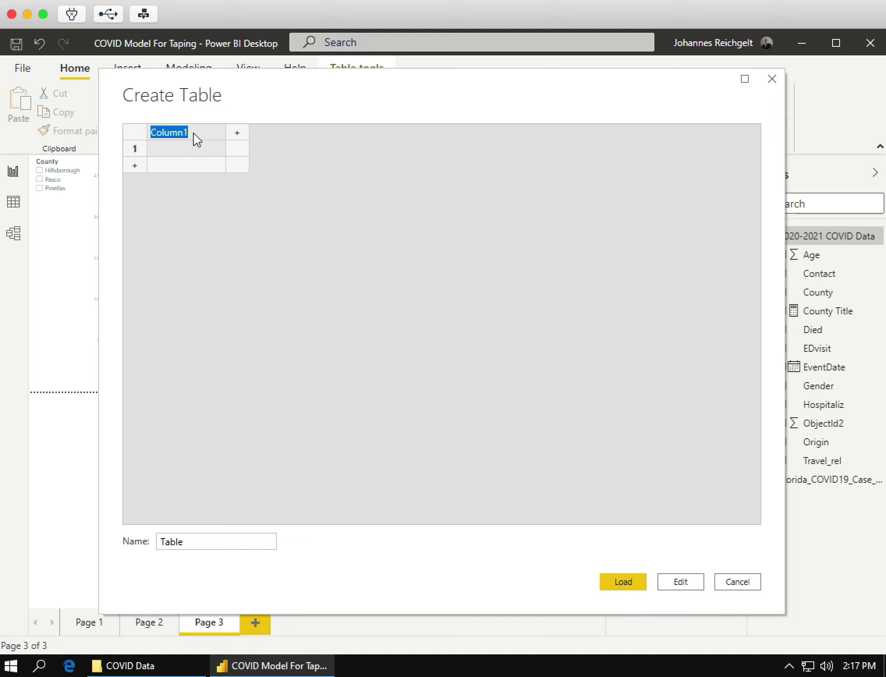
type("Period")
Step: Fill the first three rows of the Period column with Daily, Five Day and Weekly
left_click(190, 148)
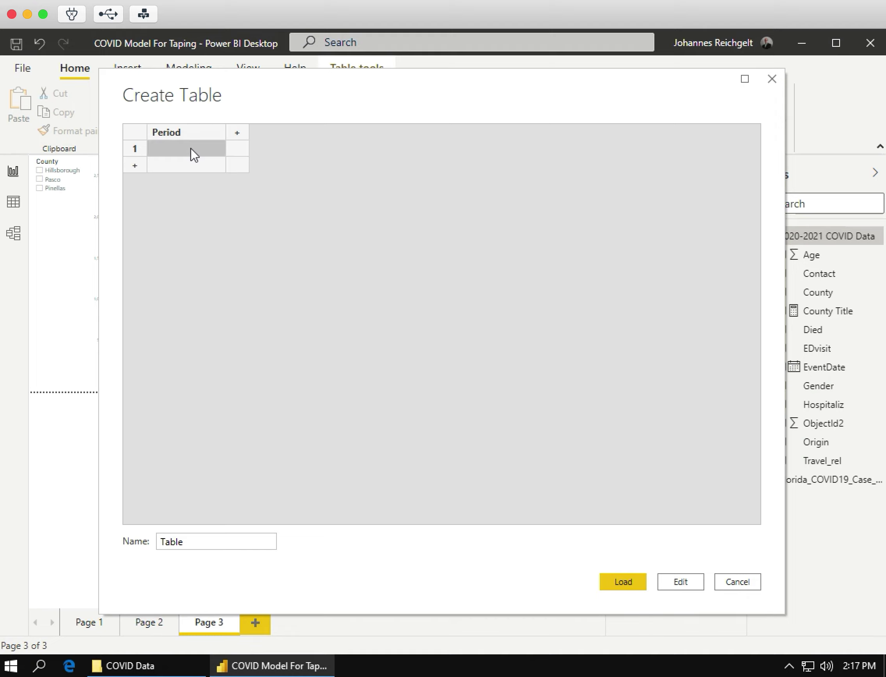
type("Daily")
key("Return")
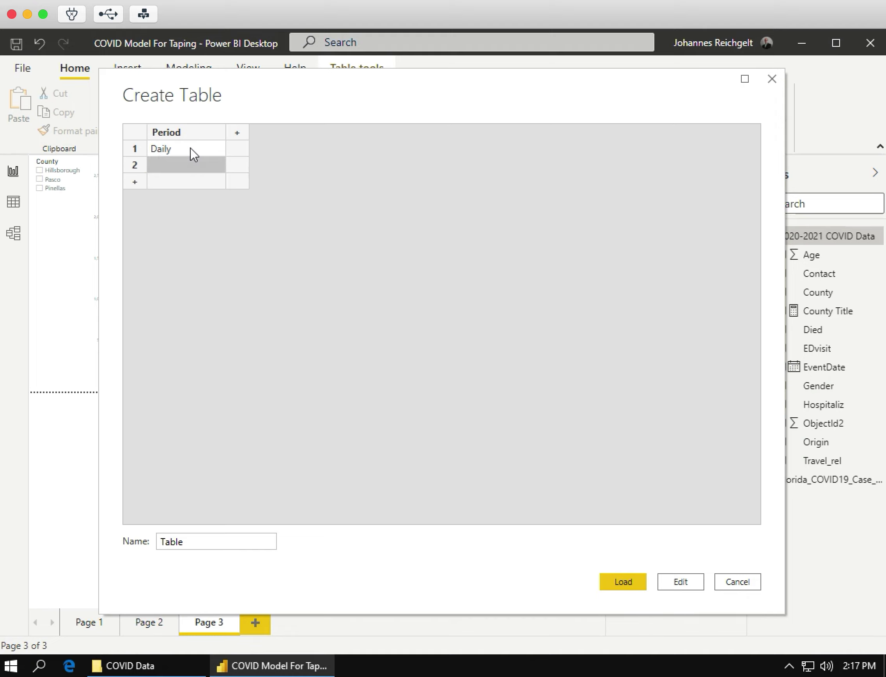
type("Five Day")
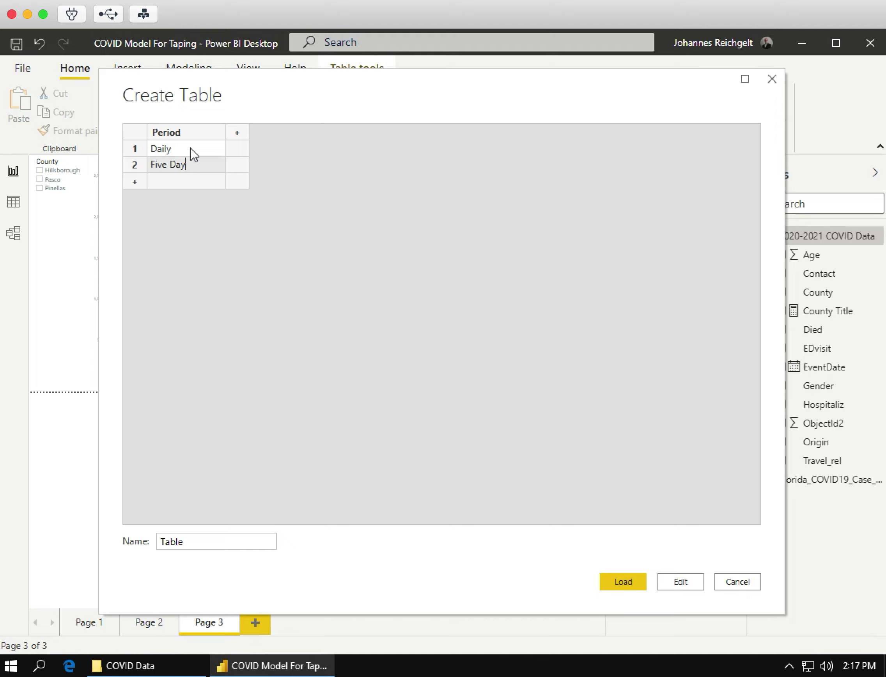
key("Return")
type("Weeklu")
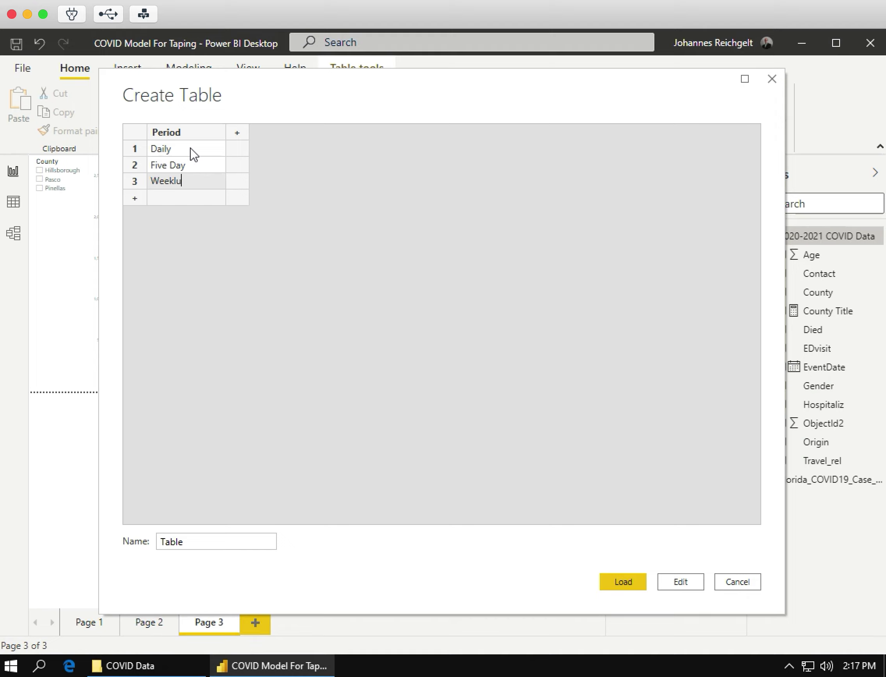
key("BackSpace")
type("y")
key("Return")
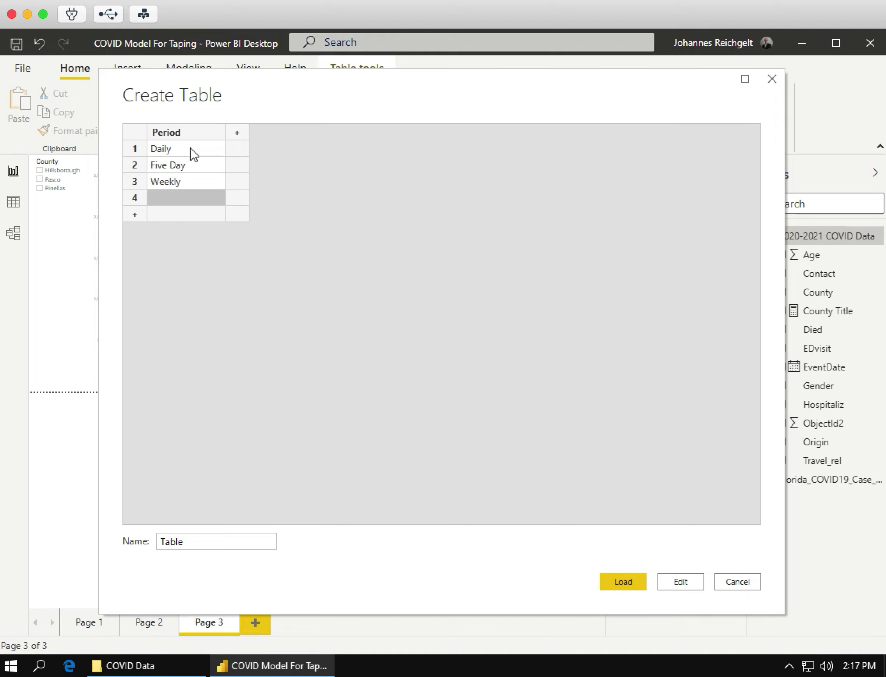
Step: Enter Bi-Weekly and Monthly in rows 4 and 5 of the Period column
type("Bi-W")
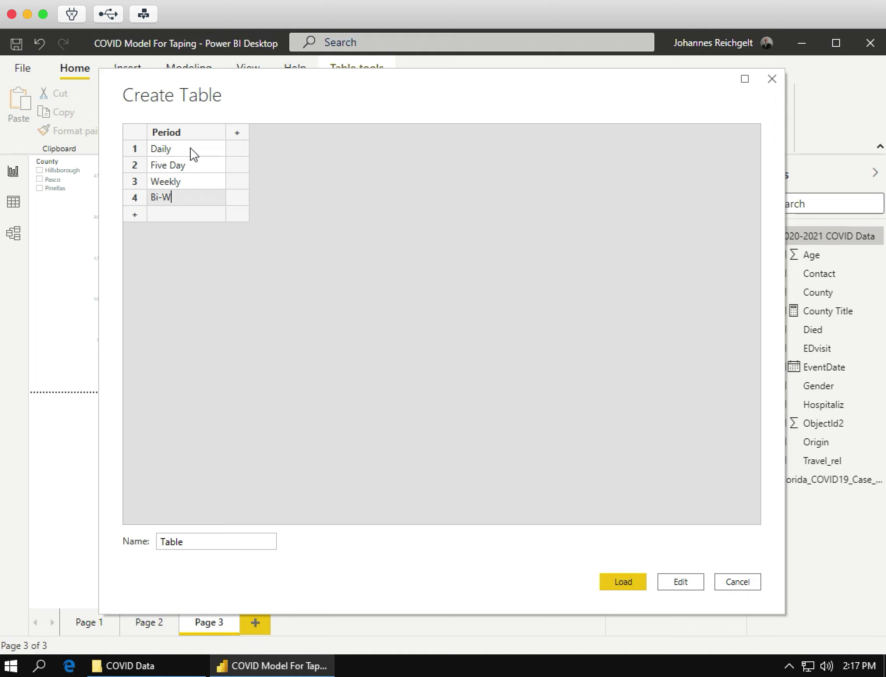
type("eekly")
key("BackSpace")
type("y")
key("Return")
type("Month")
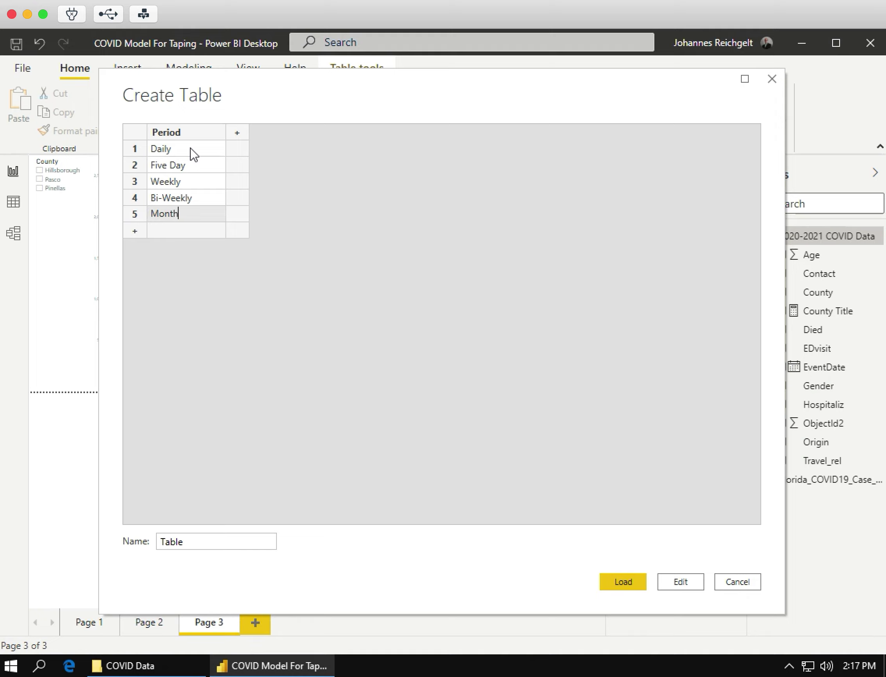
type("lu")
key("BackSpace")
type("y")
Step: Add a second column named Number of Days and fill its rows with 1, 5, 7, 14 and 30
left_click(238, 133)
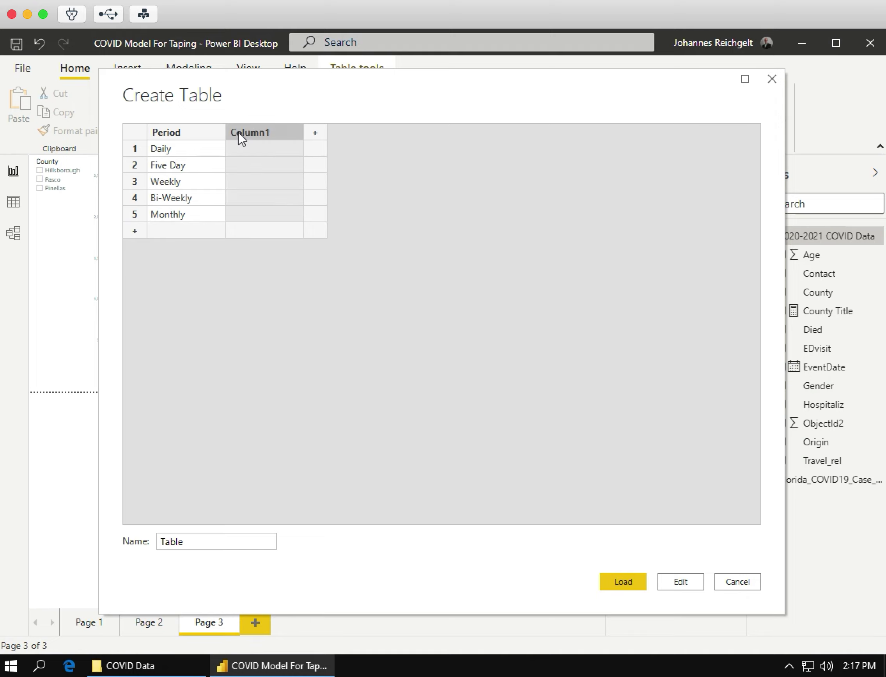
type("Number of Days")
left_click(286, 148)
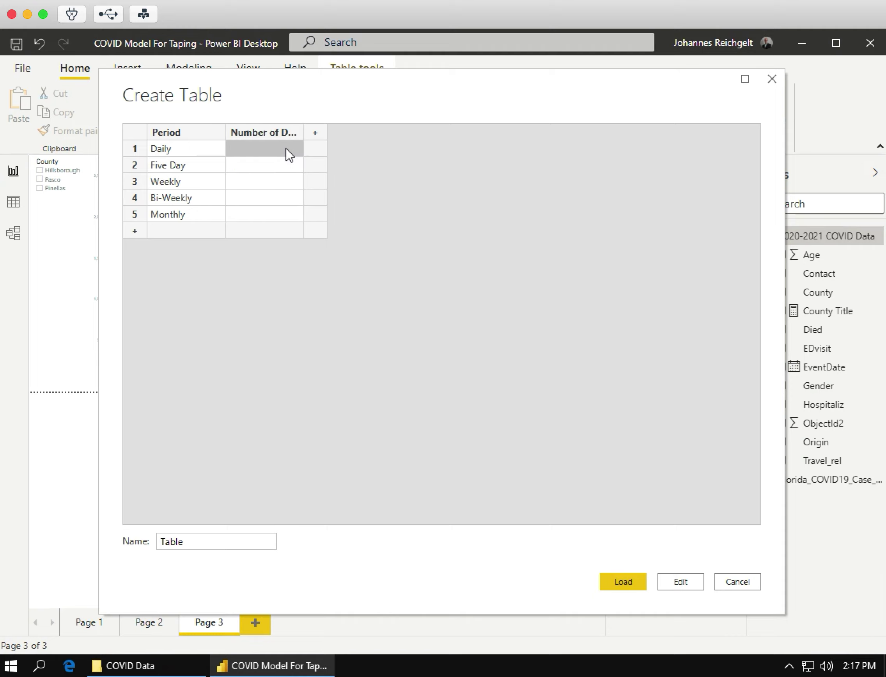
type("1")
key("Return")
type("5")
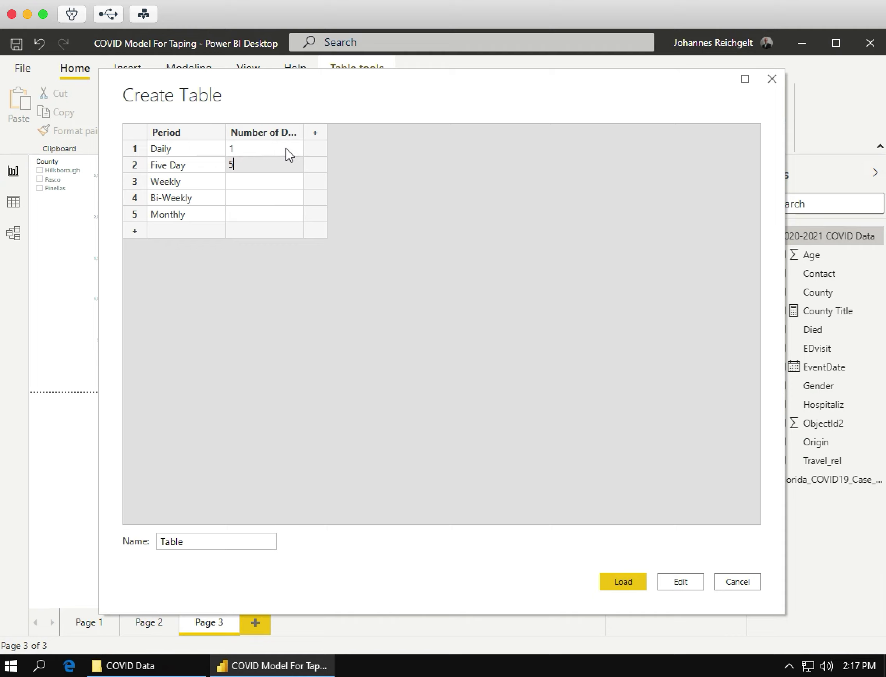
key("Return")
type("7")
key("Return")
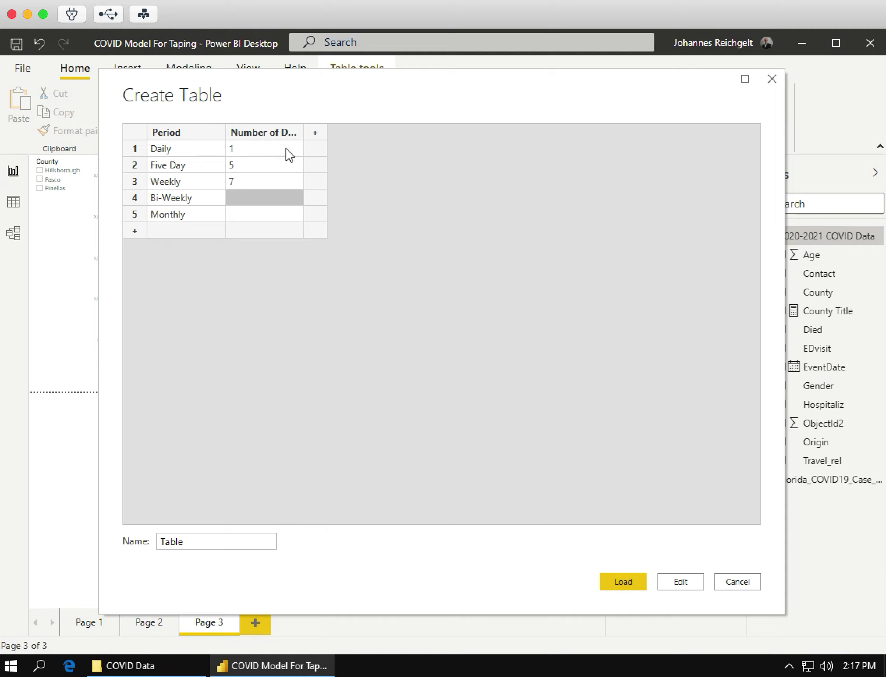
type("14")
key("Return")
type("30")
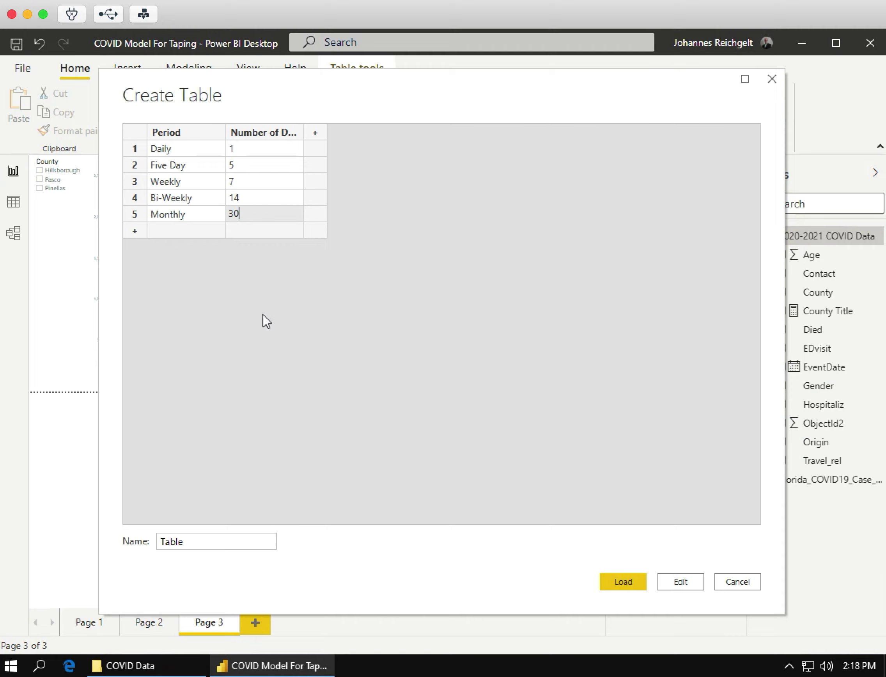
Step: Name the new table Periods and load it into the model
double_click(202, 539)
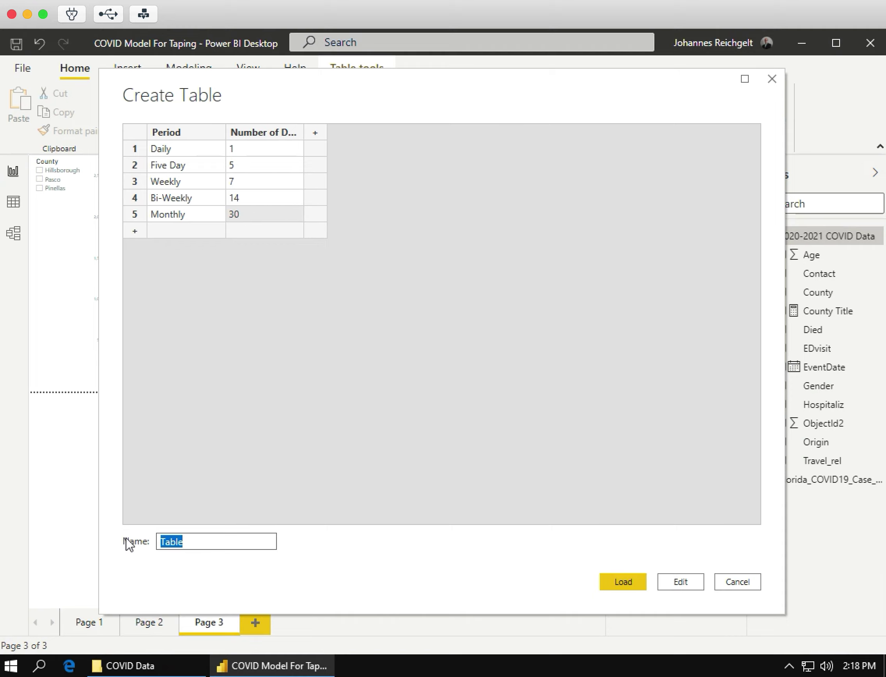
type("Periods")
left_click(625, 581)
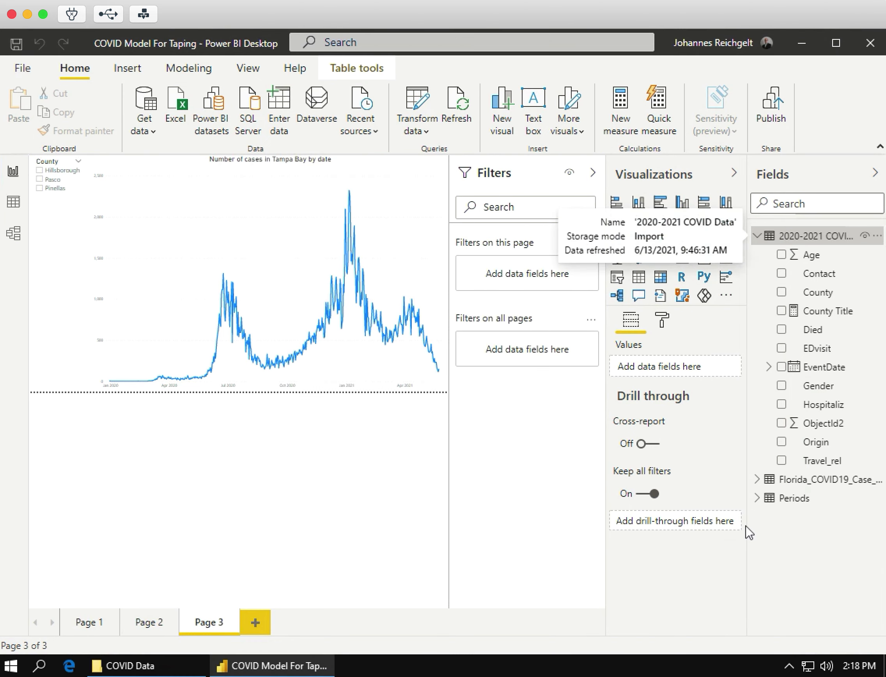
Step: Add a slicer to Page 3 based on the Period field of the Periods table
left_click(757, 500)
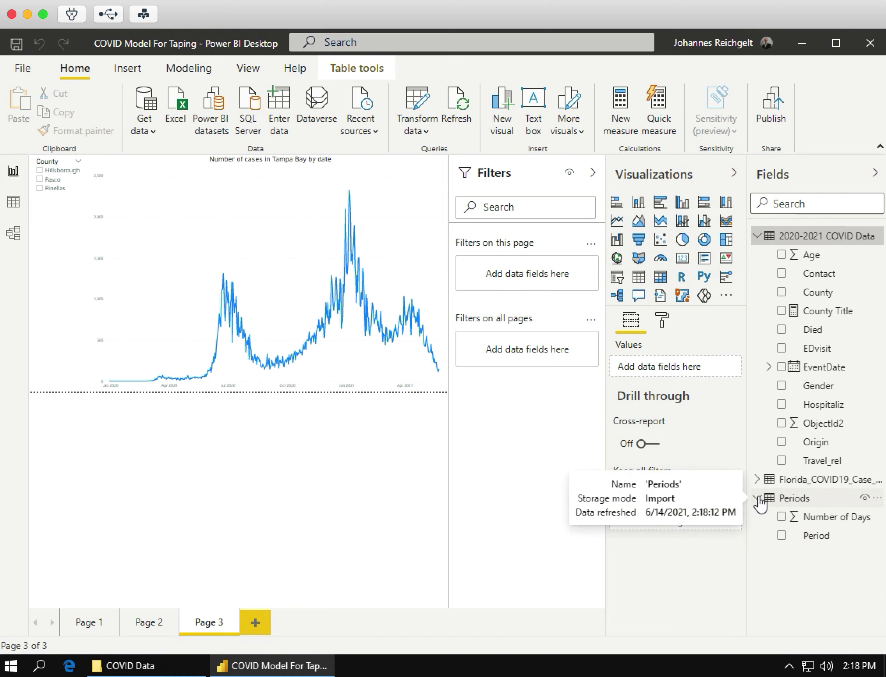
left_click(617, 279)
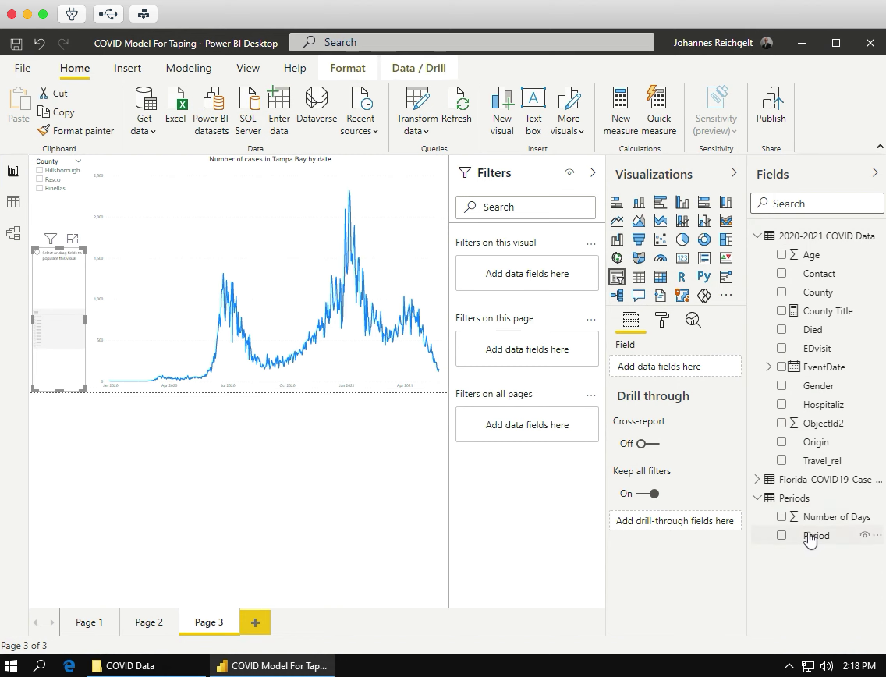
left_click_drag(819, 536, 680, 367)
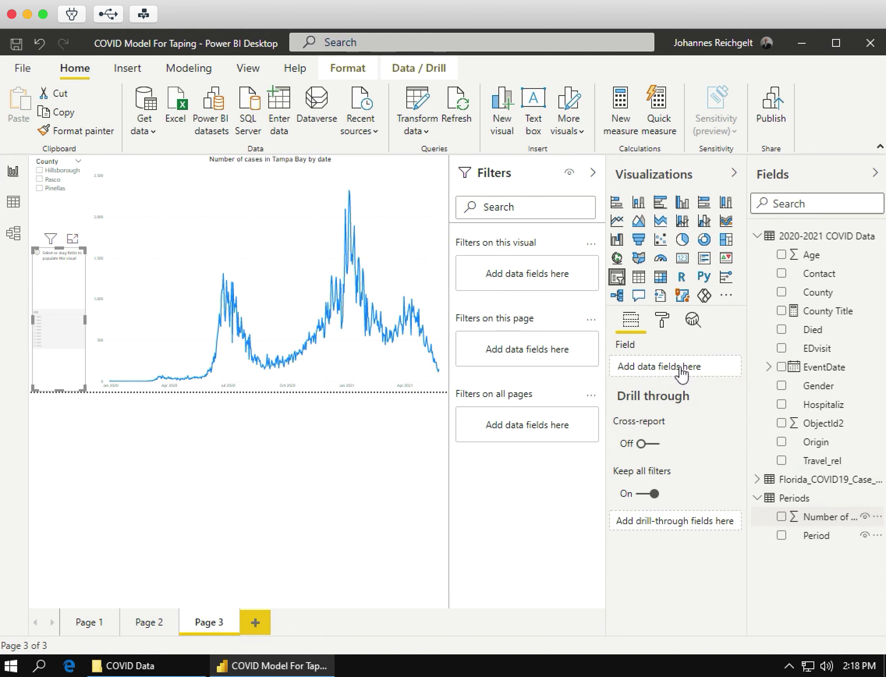
Step: Set the text size of the Period slicer's items to 14 pt
left_click(662, 320)
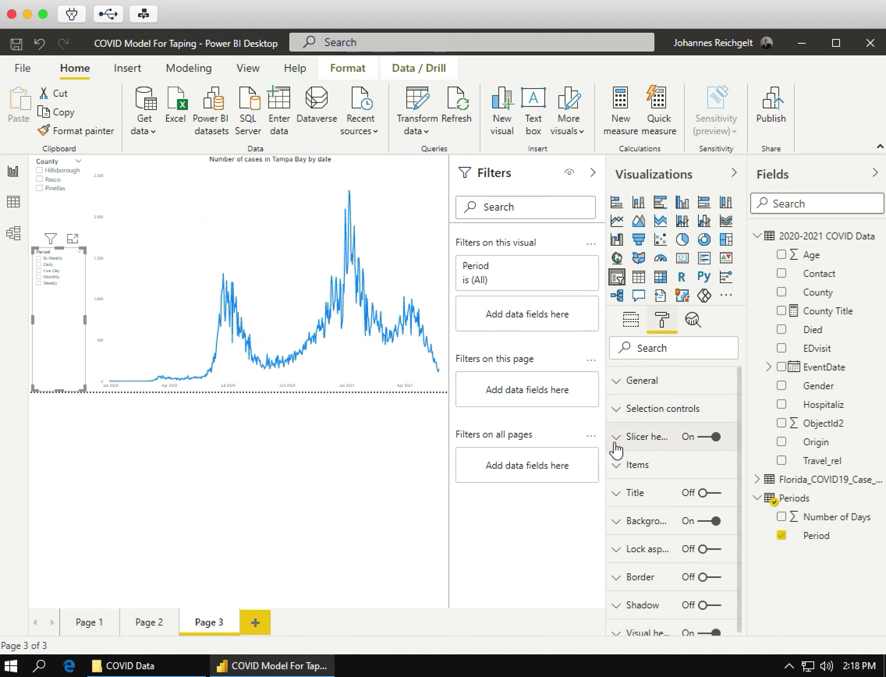
left_click(620, 467)
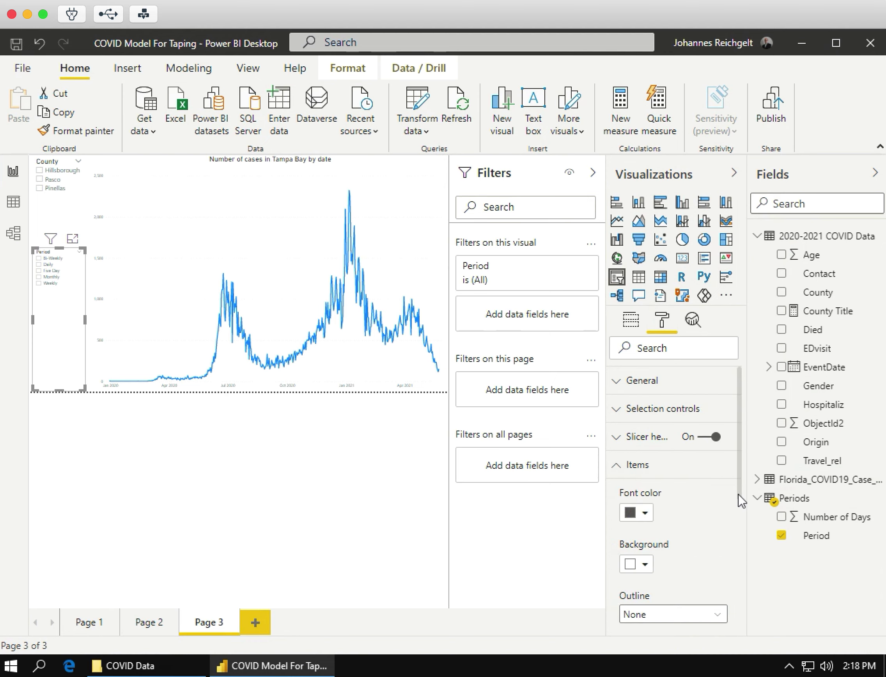
left_click_drag(738, 495, 739, 564)
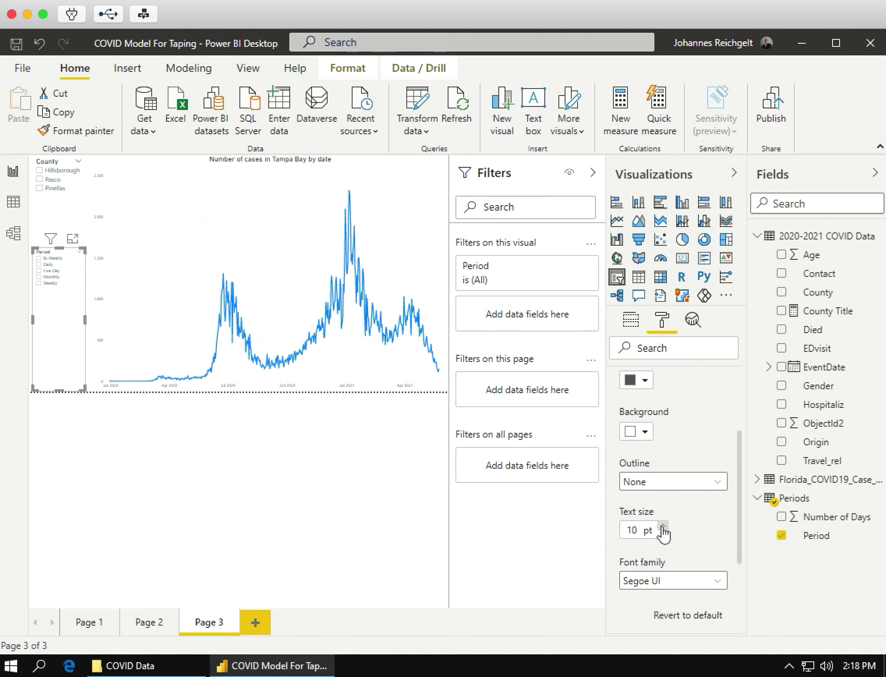
left_click(663, 526)
left_click(663, 526)
left_click(663, 525)
left_click(663, 526)
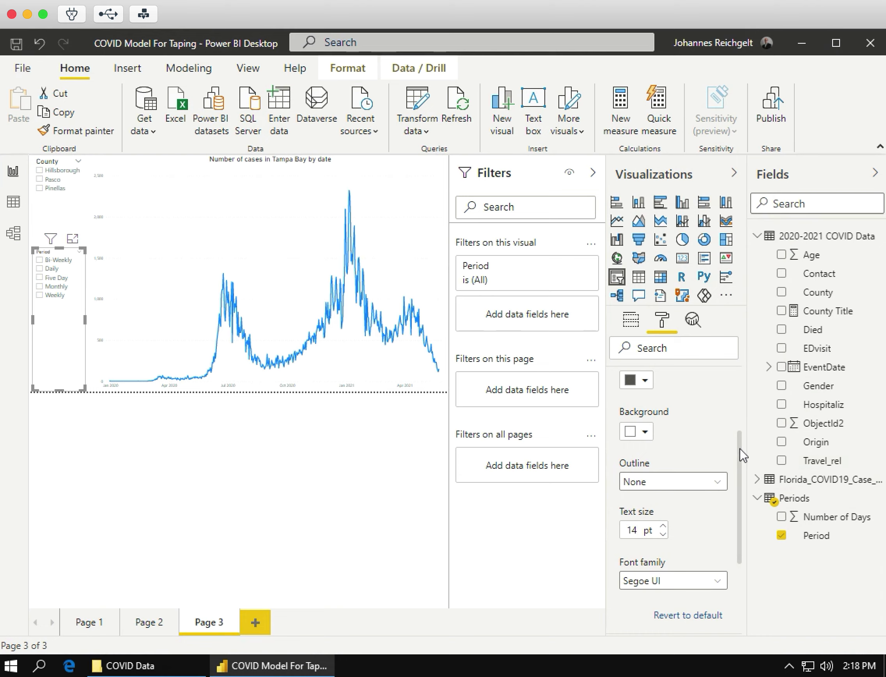
Step: Set the text size of the Period slicer's header to 18 pt and deselect the slicer
left_click_drag(739, 449, 743, 388)
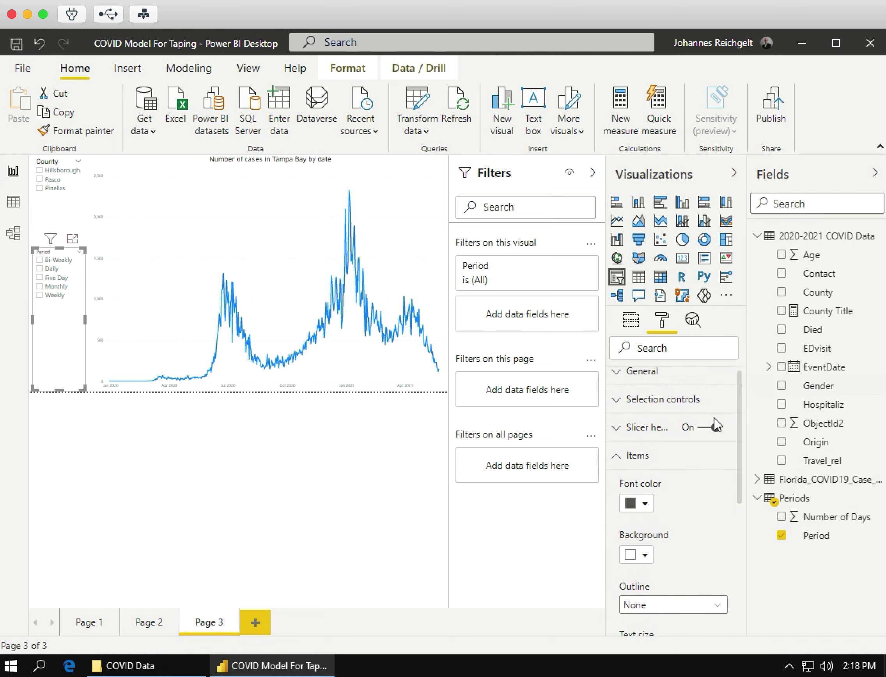
left_click(619, 457)
left_click(618, 434)
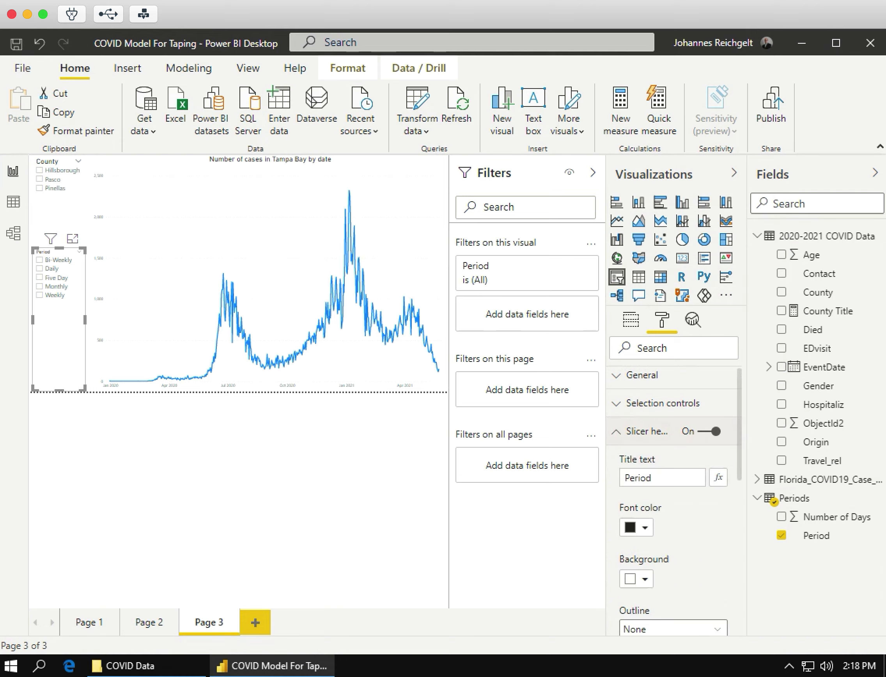
left_click_drag(739, 471, 737, 517)
left_click(663, 561)
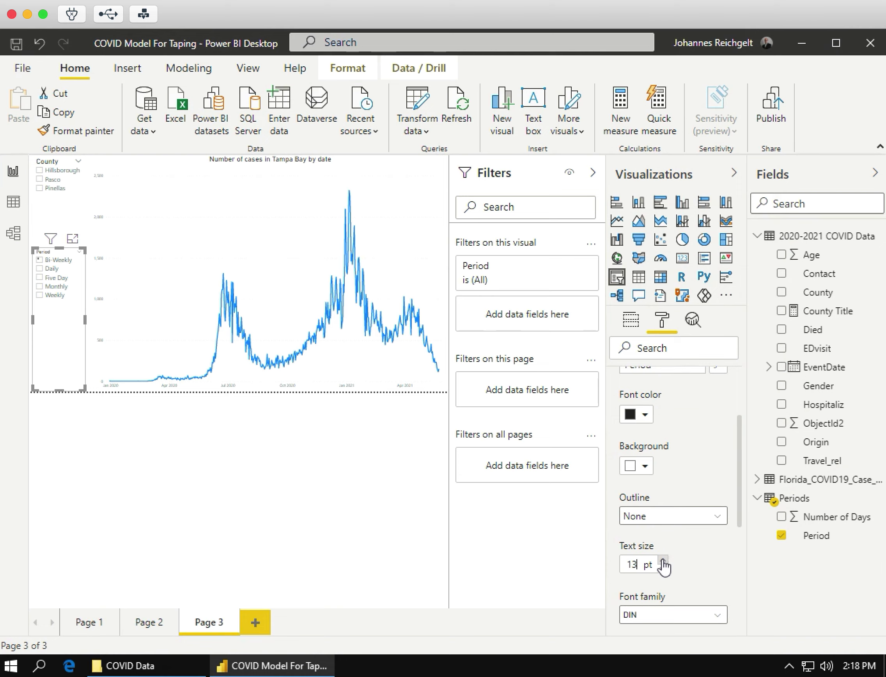
left_click(663, 561)
left_click(663, 560)
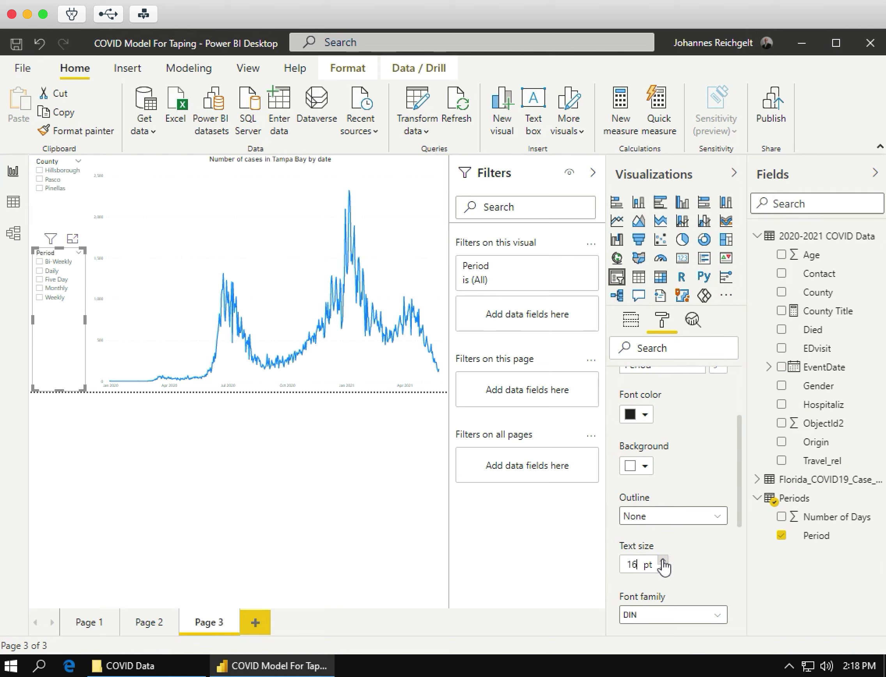
left_click(663, 561)
left_click(663, 561)
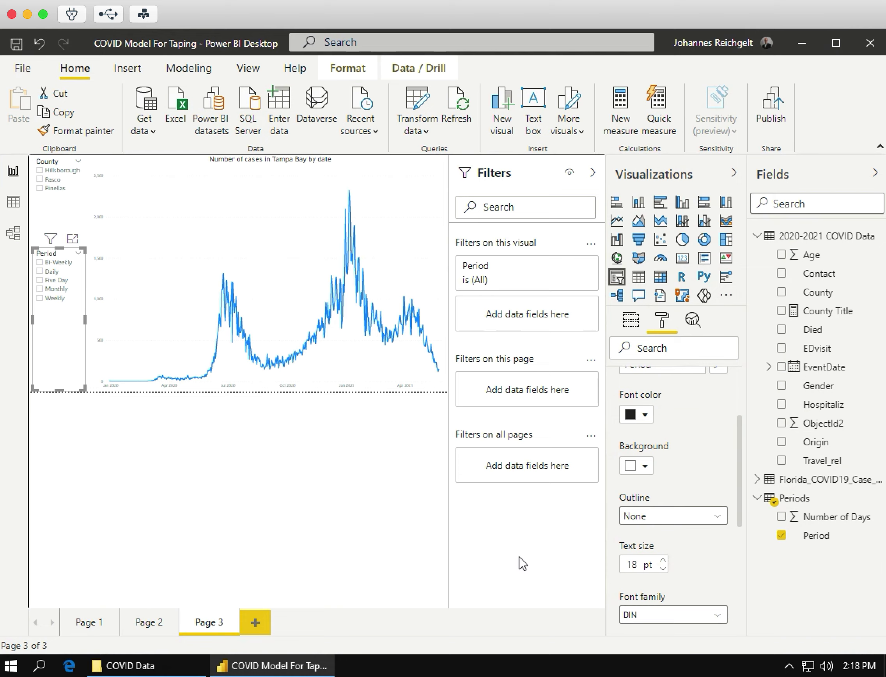
left_click(293, 521)
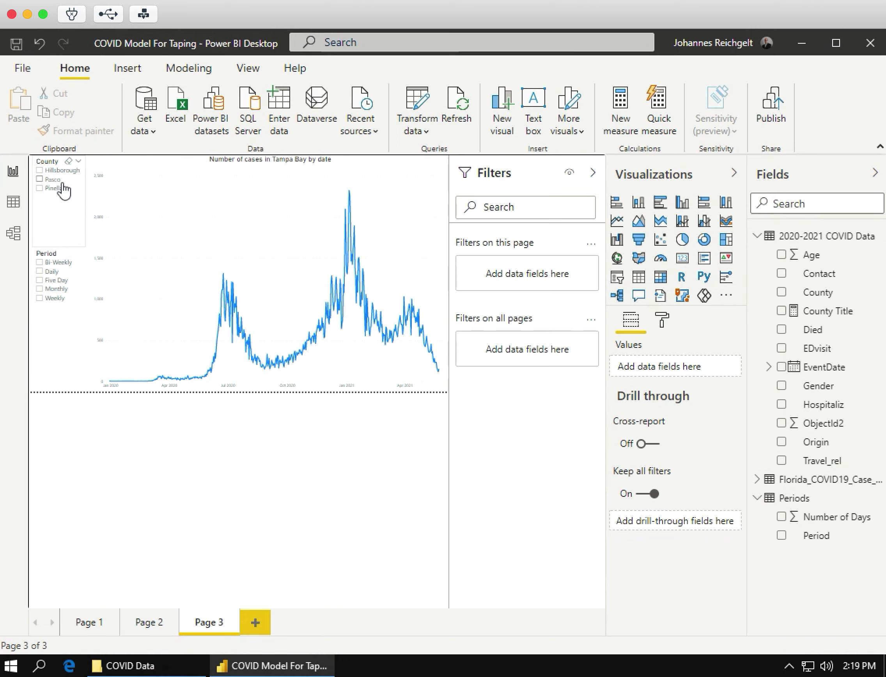
Step: Sort the Period column of the Periods table by Number of Days and return to the report page
left_click(13, 205)
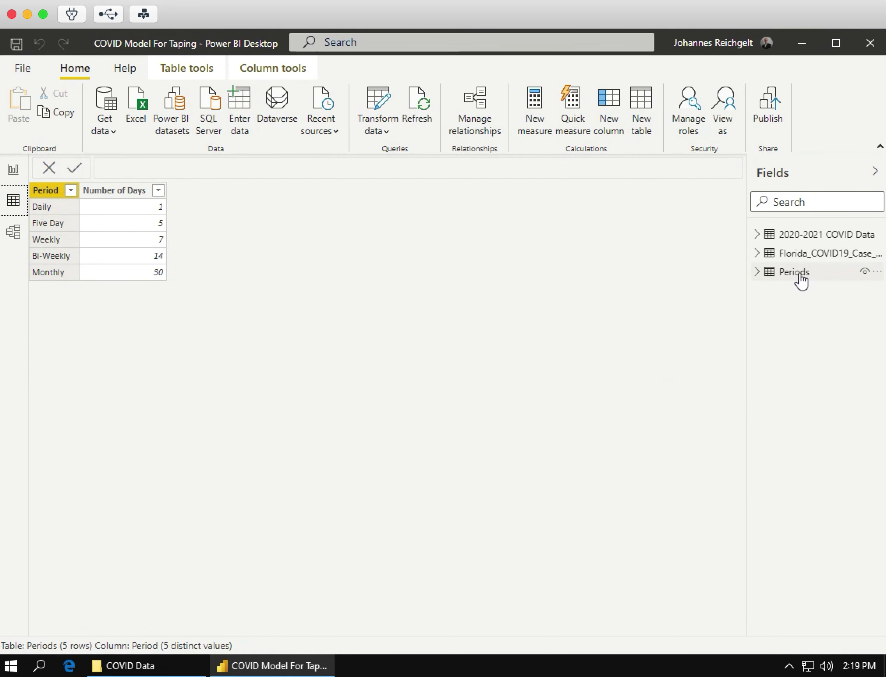
mouse_move(799, 279)
left_click(47, 195)
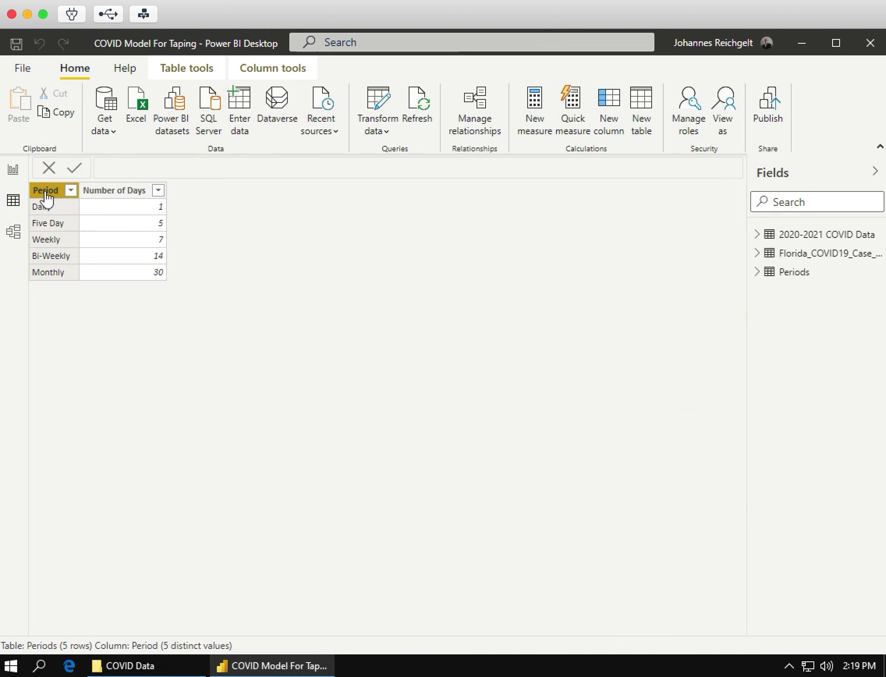
left_click(261, 67)
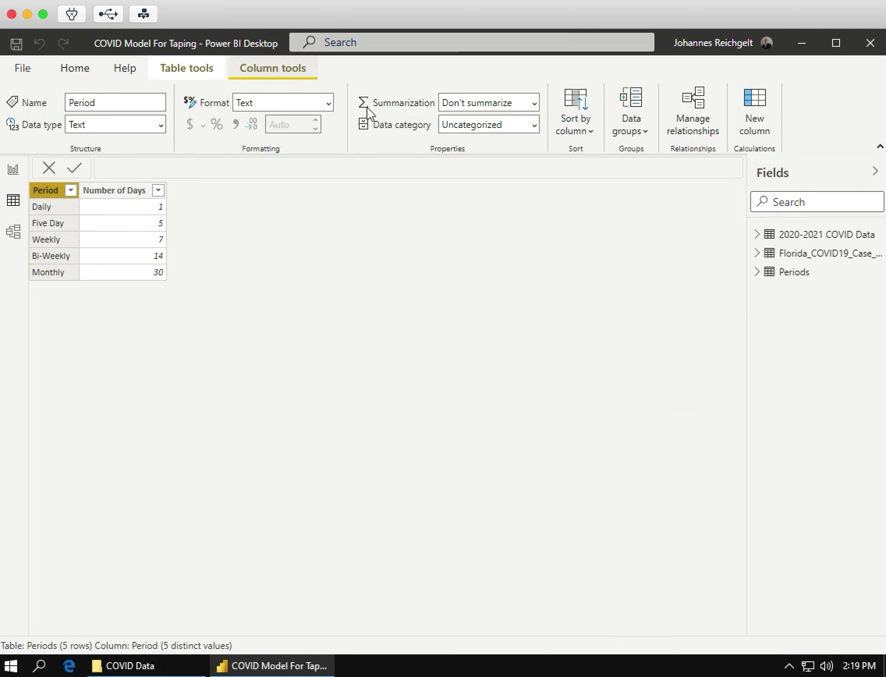
left_click(590, 131)
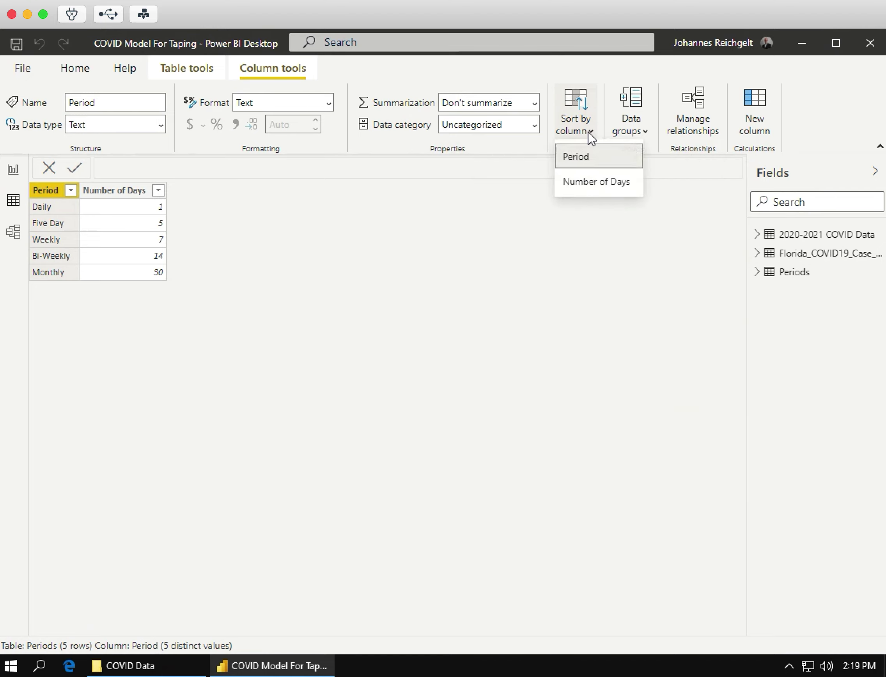
left_click(585, 183)
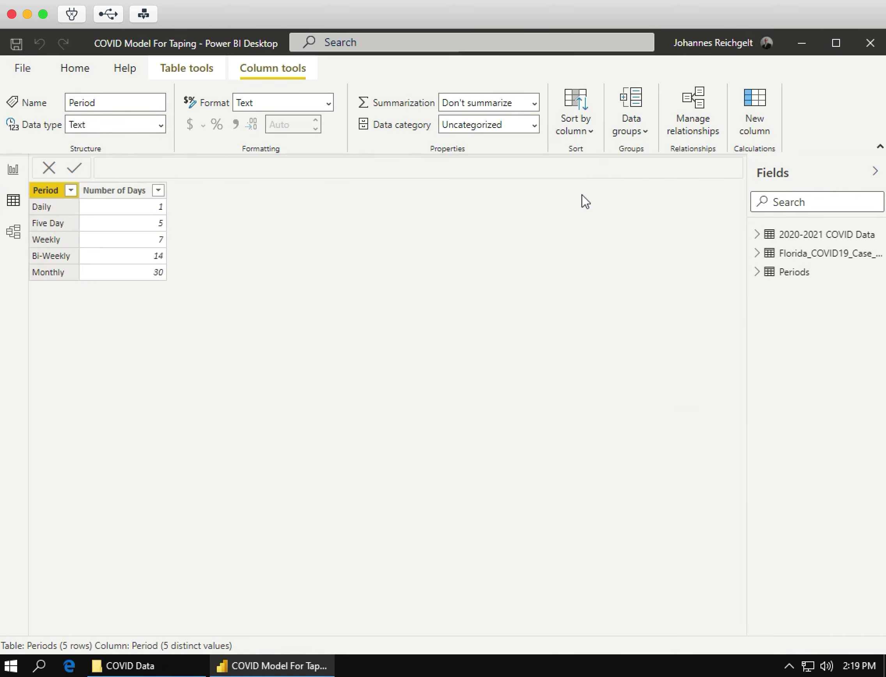
left_click(14, 173)
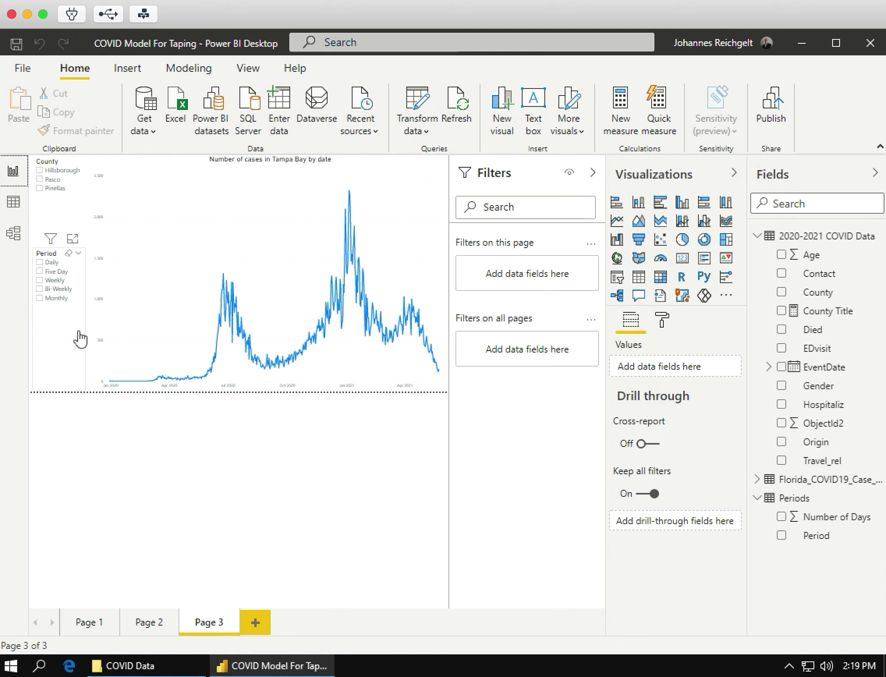
Step: Create a new measure in the Periods table and name it Moving Window
left_click(877, 499)
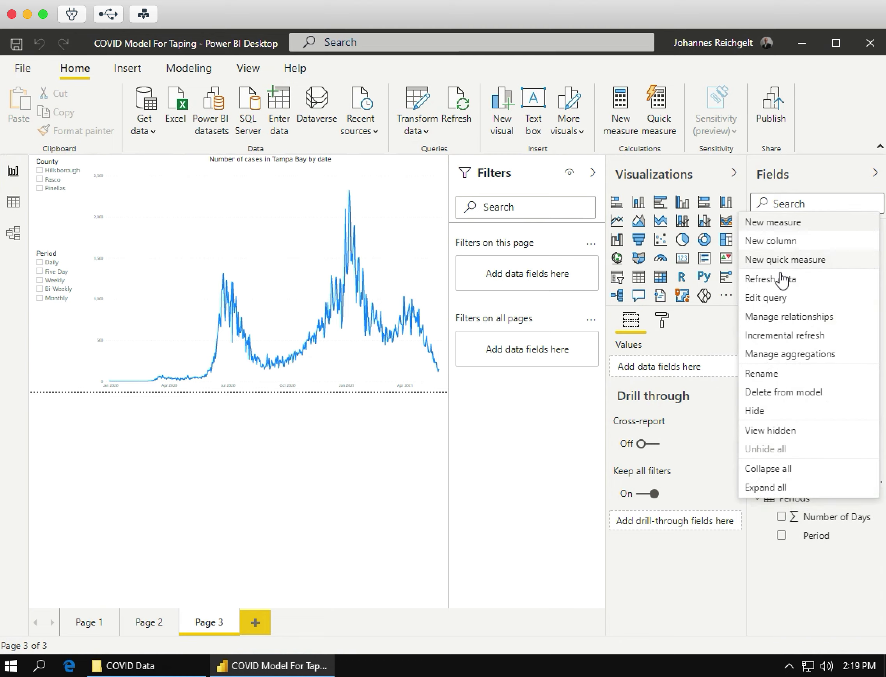
left_click(776, 224)
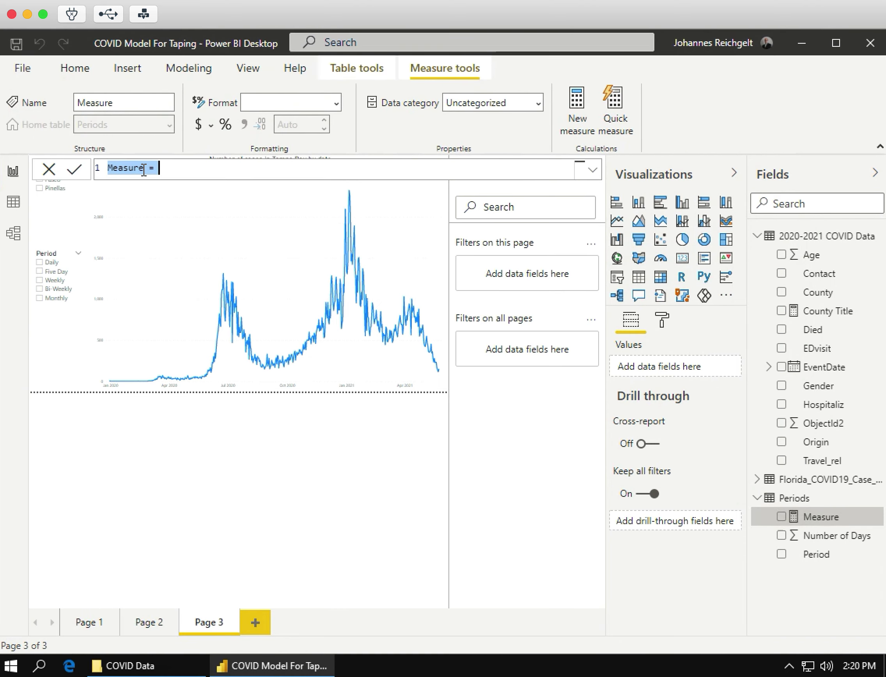
left_click(144, 169)
key("BackSpace")
key("BackSpace")
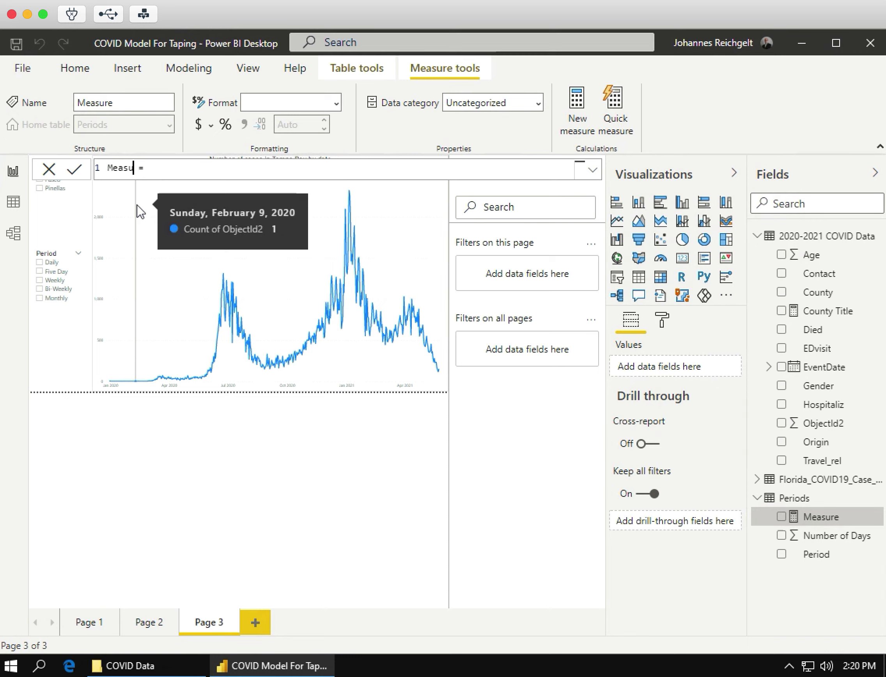
key("BackSpace")
key("BackSpace")
key("BackSpace")
key("BackSpace")
type("oving Window")
Step: Start the Moving Window formula with an IF whose test is HASONEVALUE(Periods[Period])
left_click(215, 170)
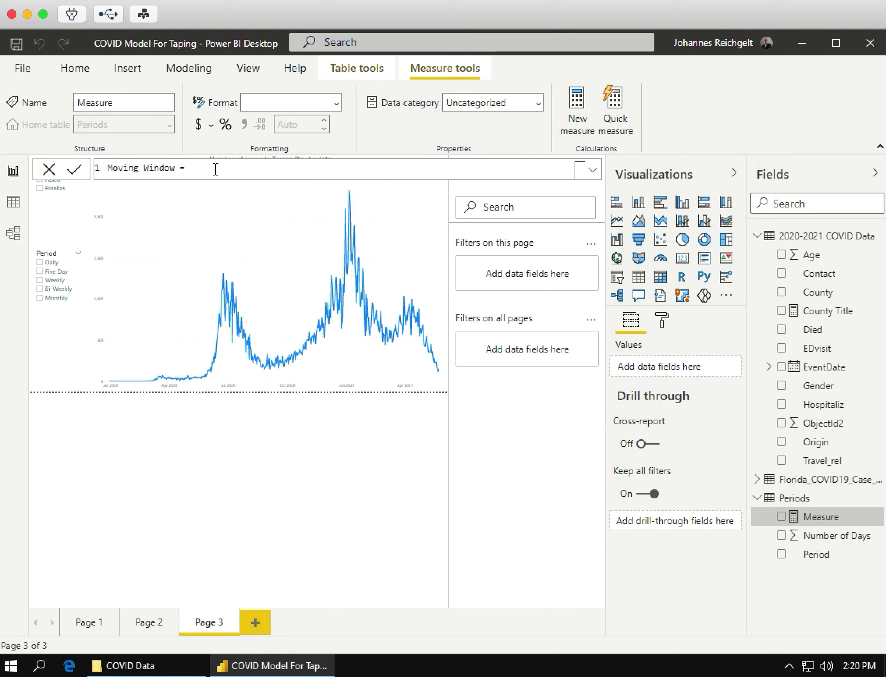
type("IF(")
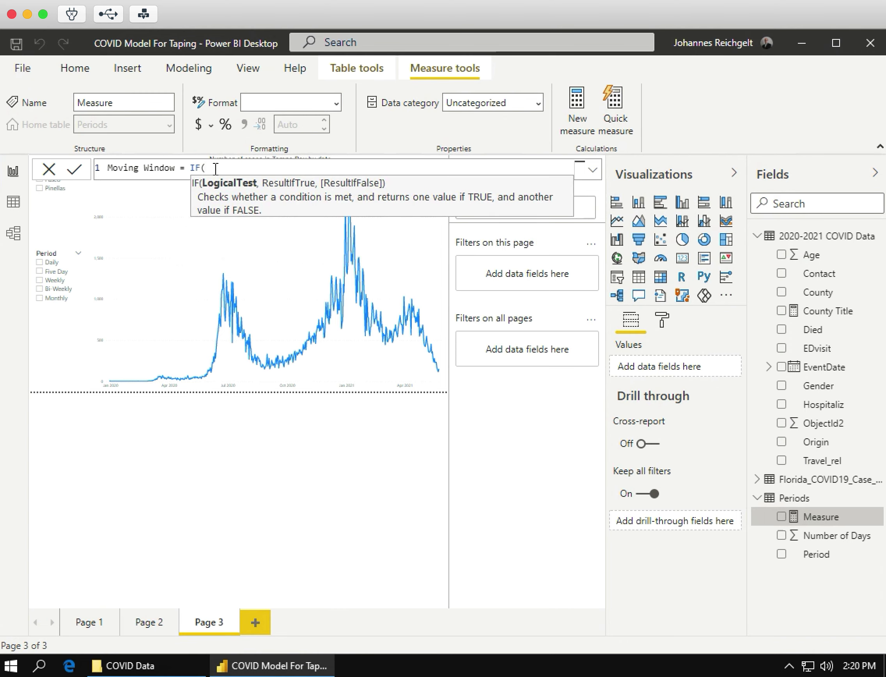
type("HA")
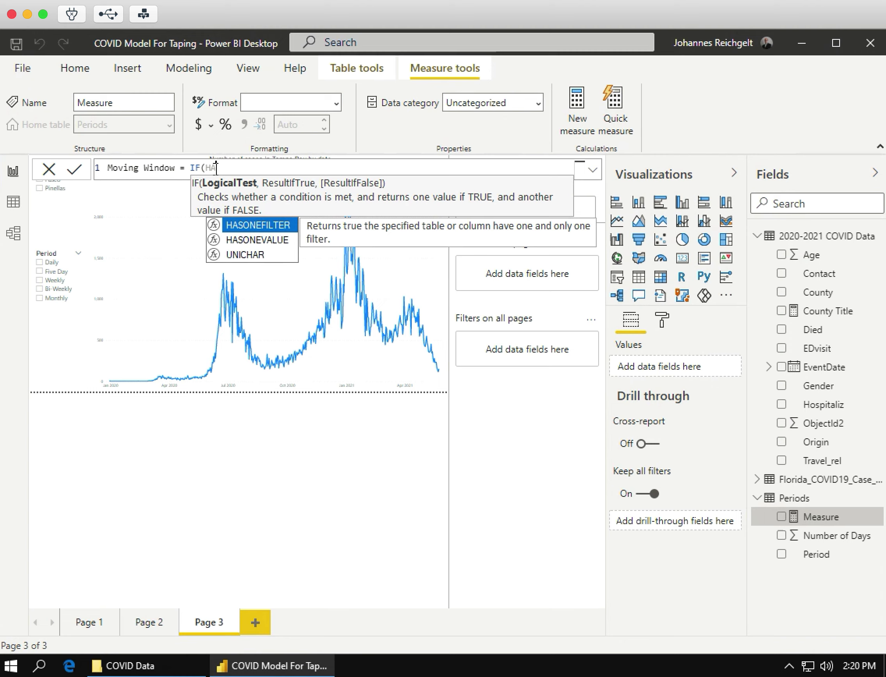
left_click(262, 241)
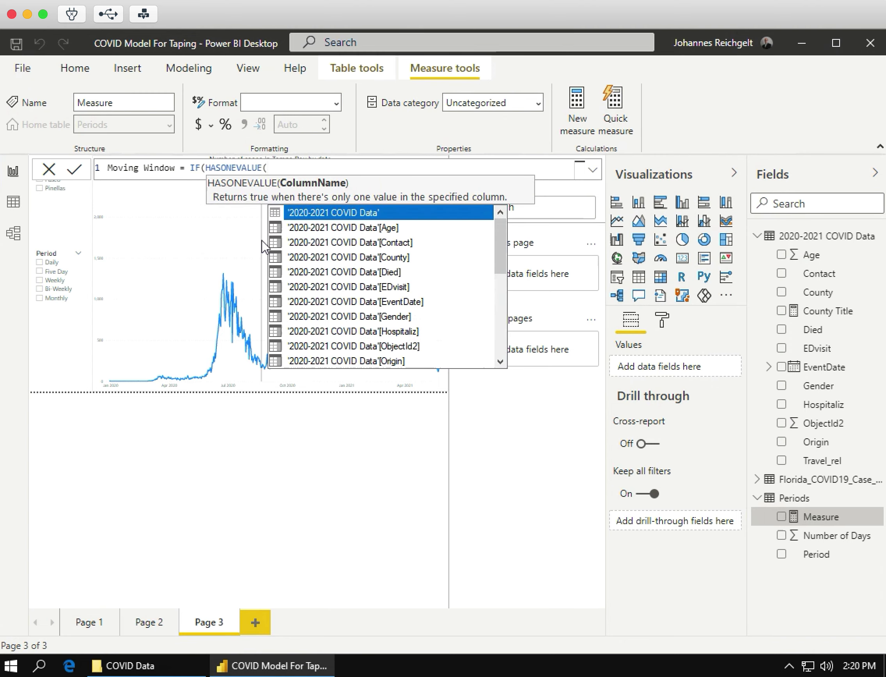
left_click_drag(503, 250, 501, 344)
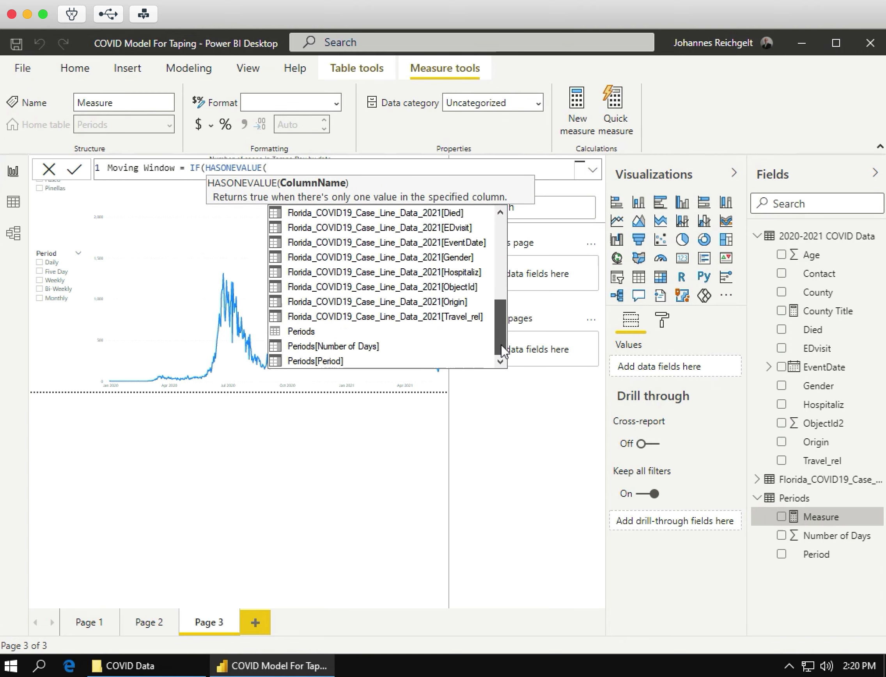
left_click(327, 361)
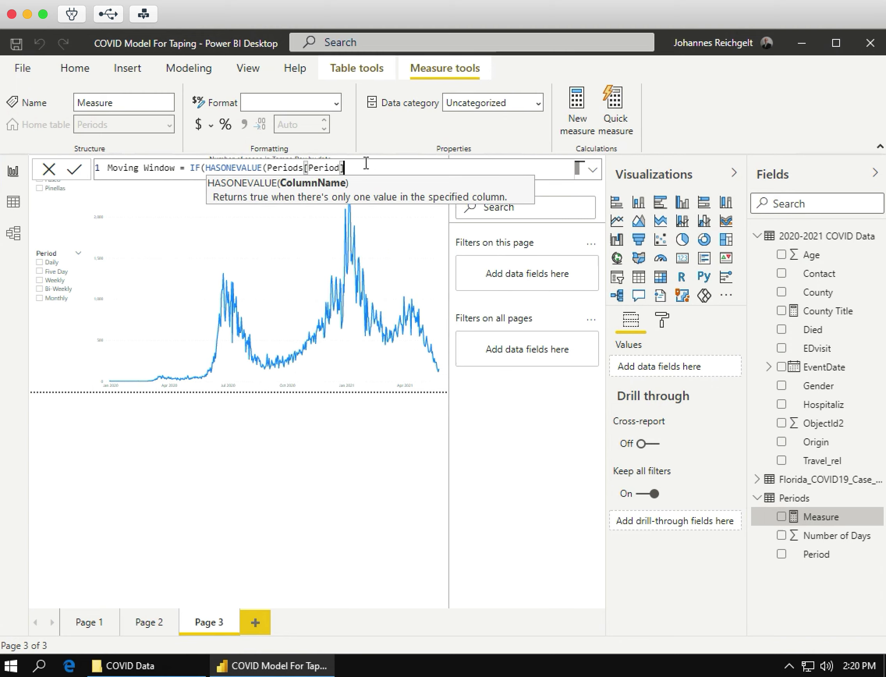
Step: Complete the Moving Window formula with VALUES(Periods[Number of Days]) as the true result and 5 as the false result
type("), VALUES")
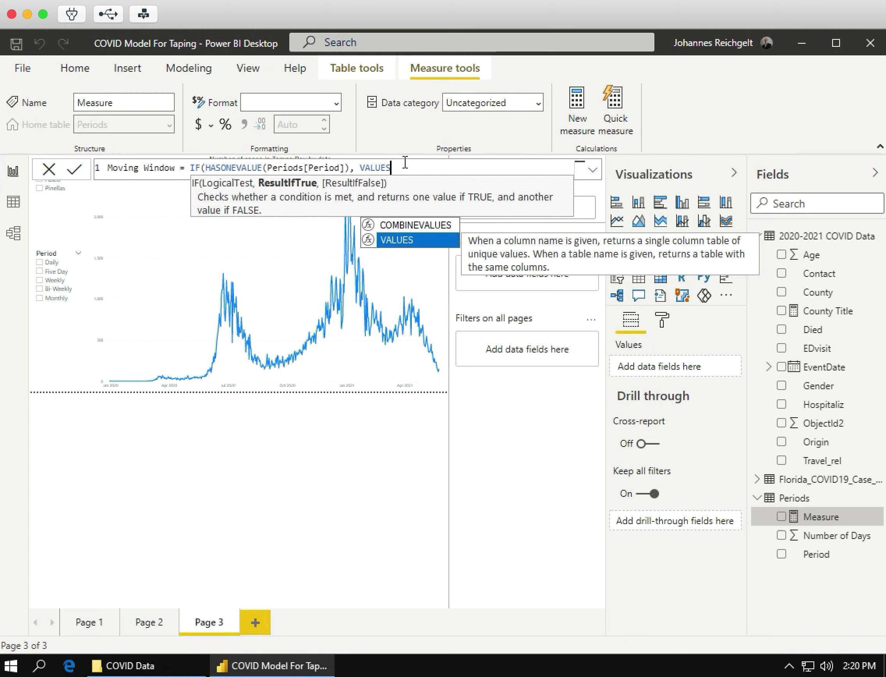
type("(")
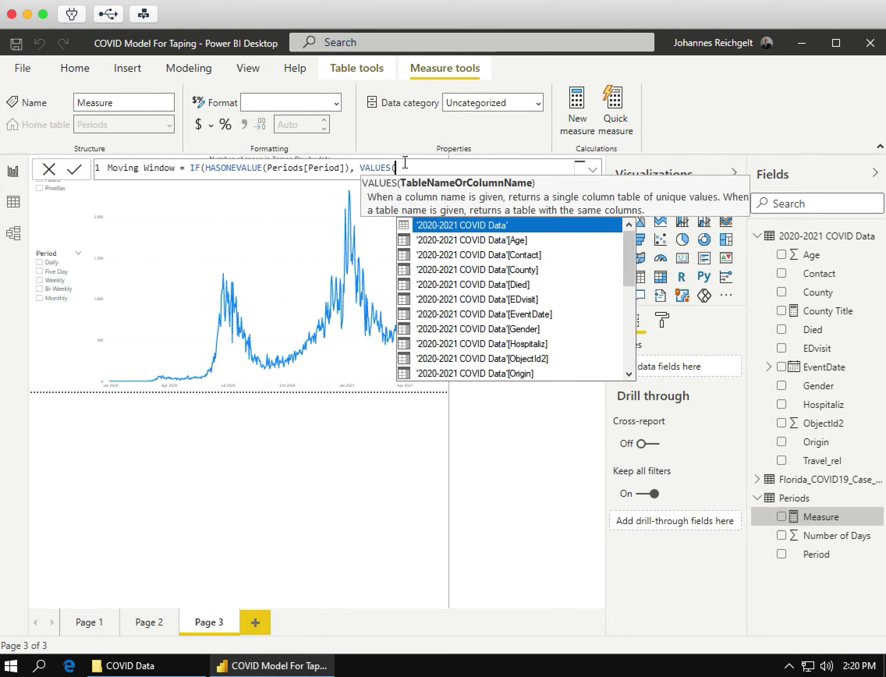
type("P")
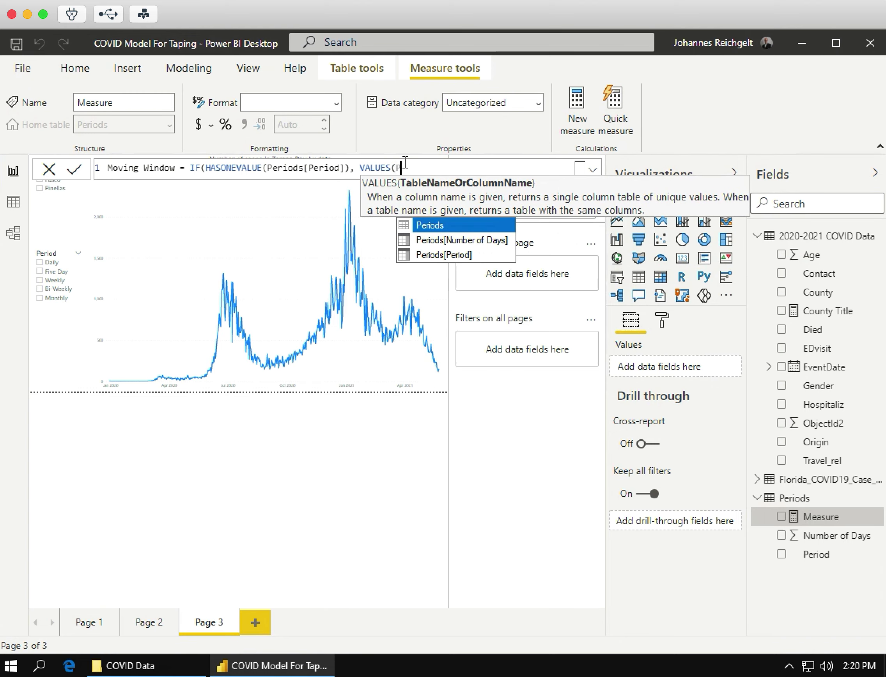
left_click(456, 241)
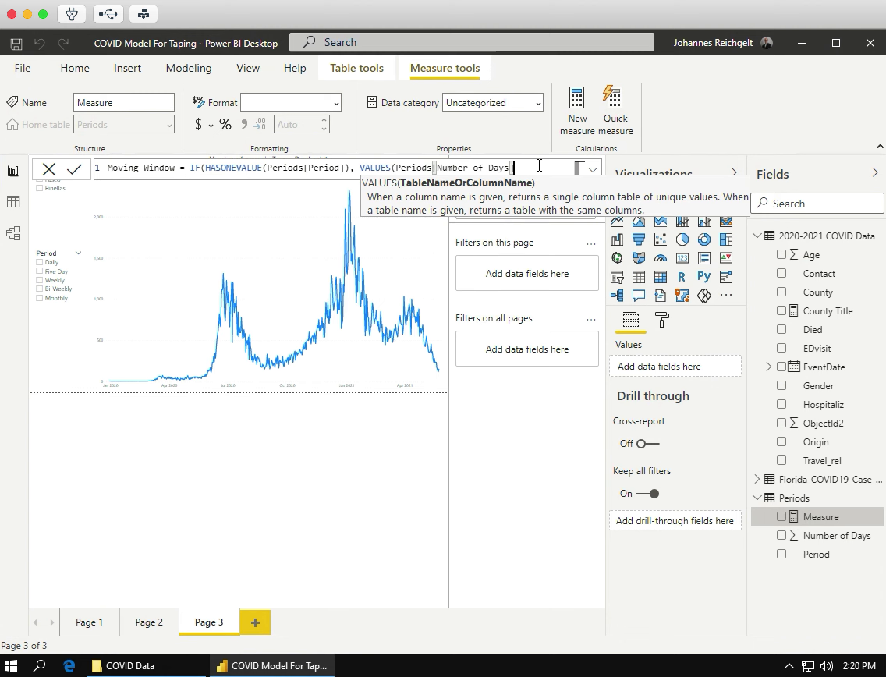
type("), ")
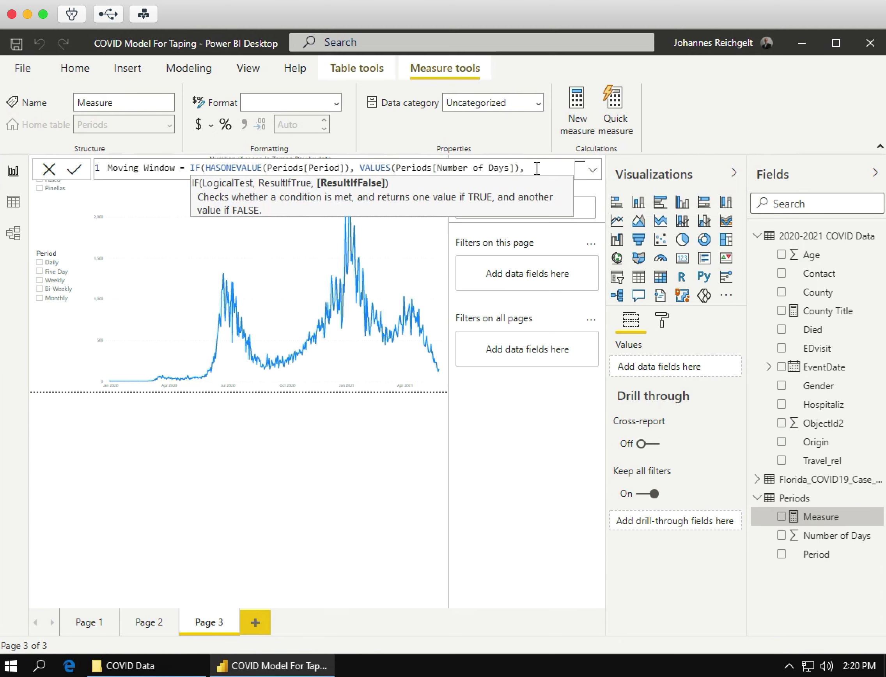
type("5")
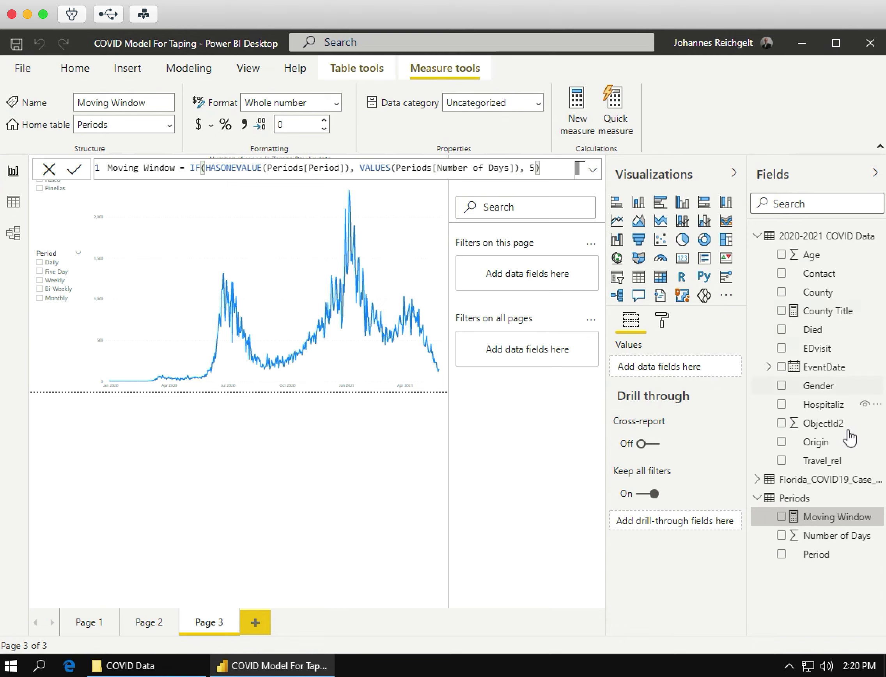
Step: Create another new measure in the Periods table and name it Moving Average
left_click(877, 498)
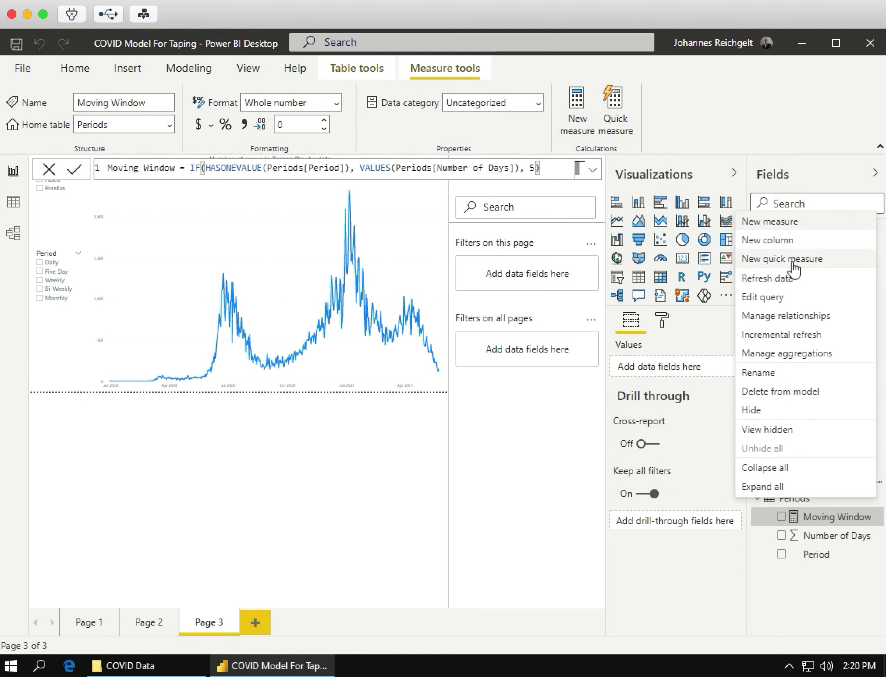
key("Escape")
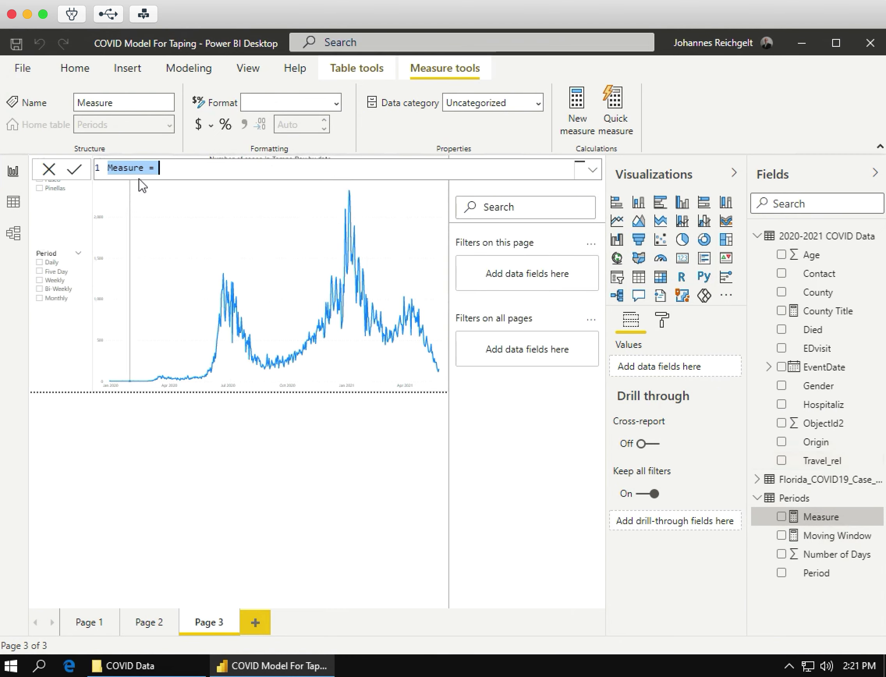
left_click(144, 167)
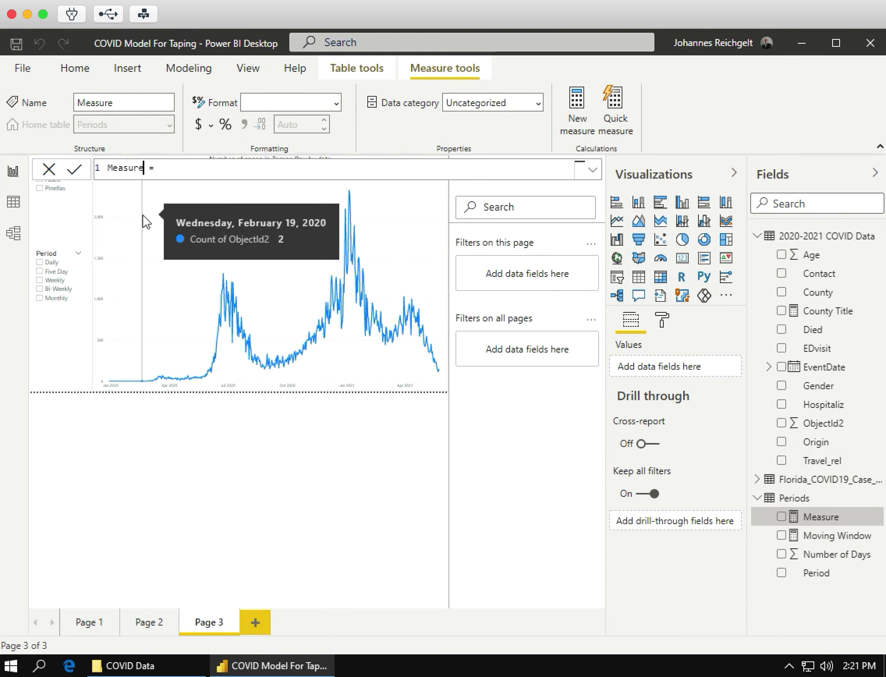
key("BackSpace")
key("BackSpace")
key("BackSpace")
key("BackSpace")
key("BackSpace")
key("BackSpace")
type("oving Average")
Step: Start the Moving Average formula with CALCULATE over COUNT('2020-2021 COVID Data'[ObjectId2])
left_click(212, 169)
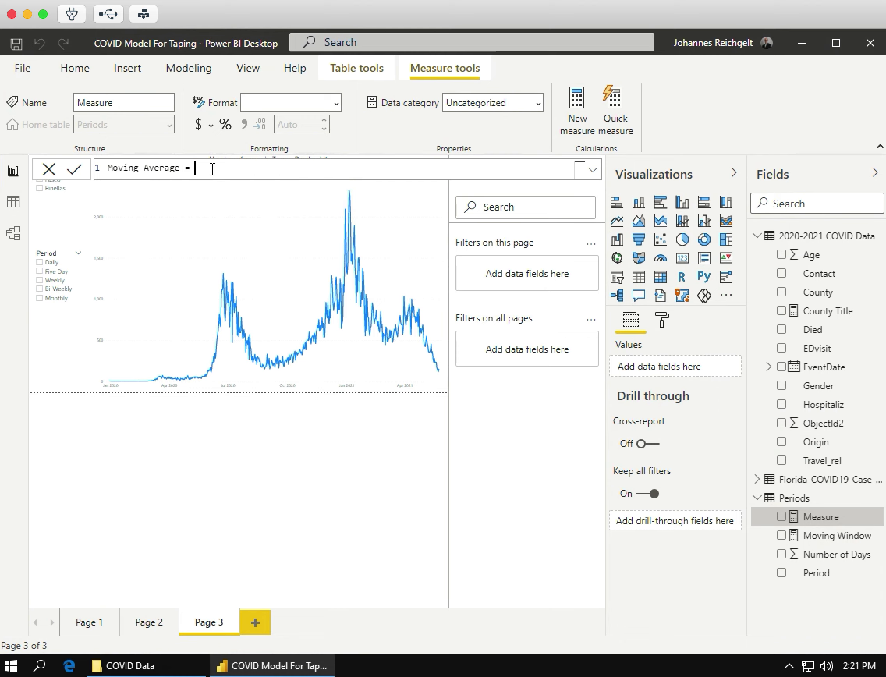
type("CAL")
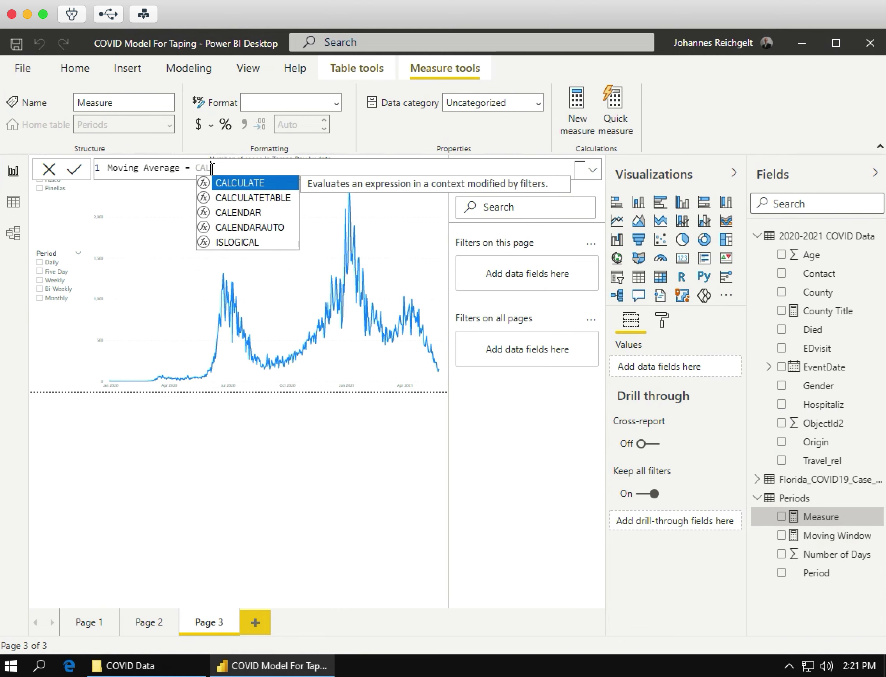
type("CULATE")
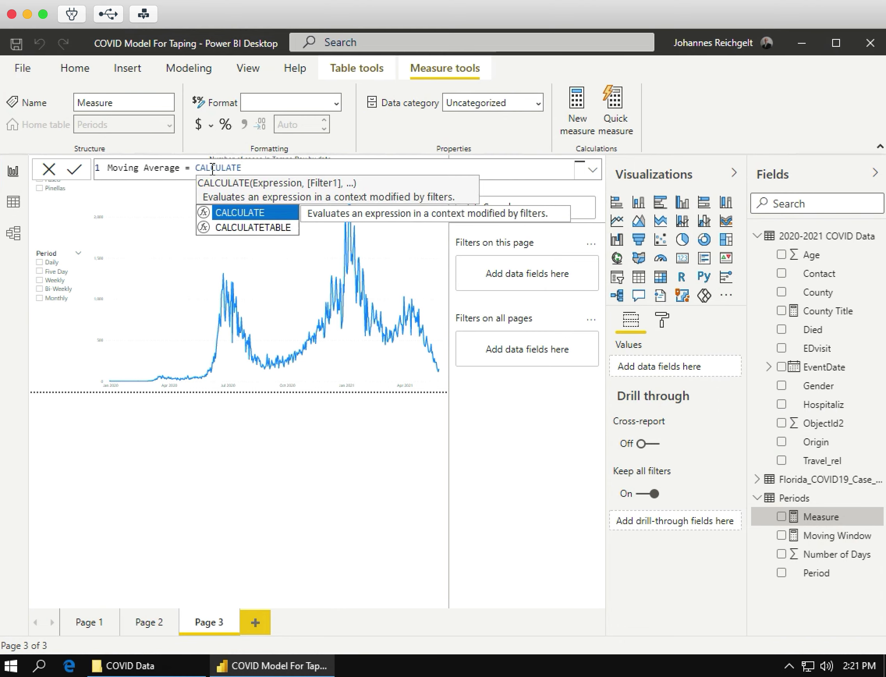
type("(")
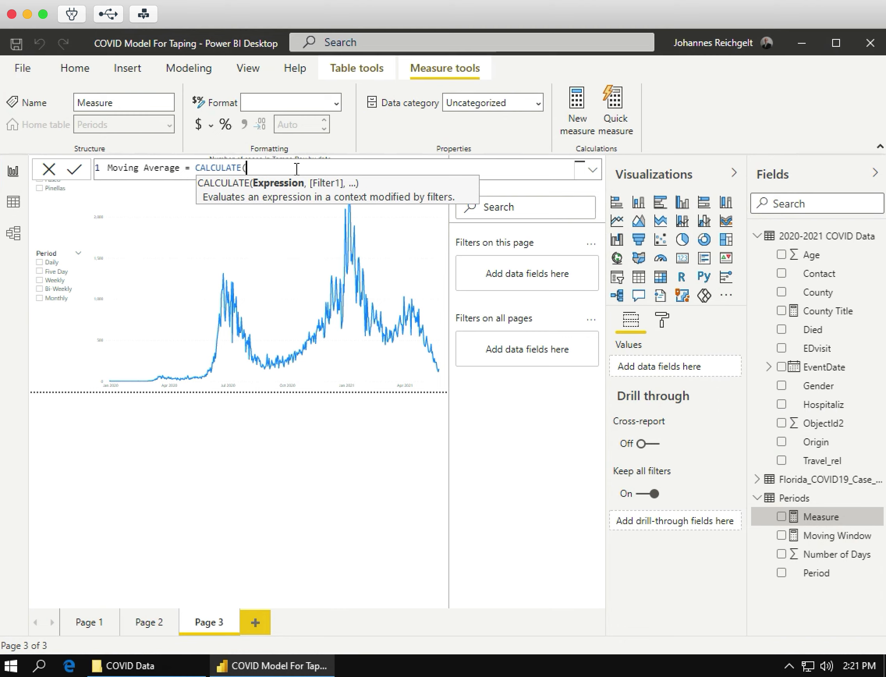
type("COUNT")
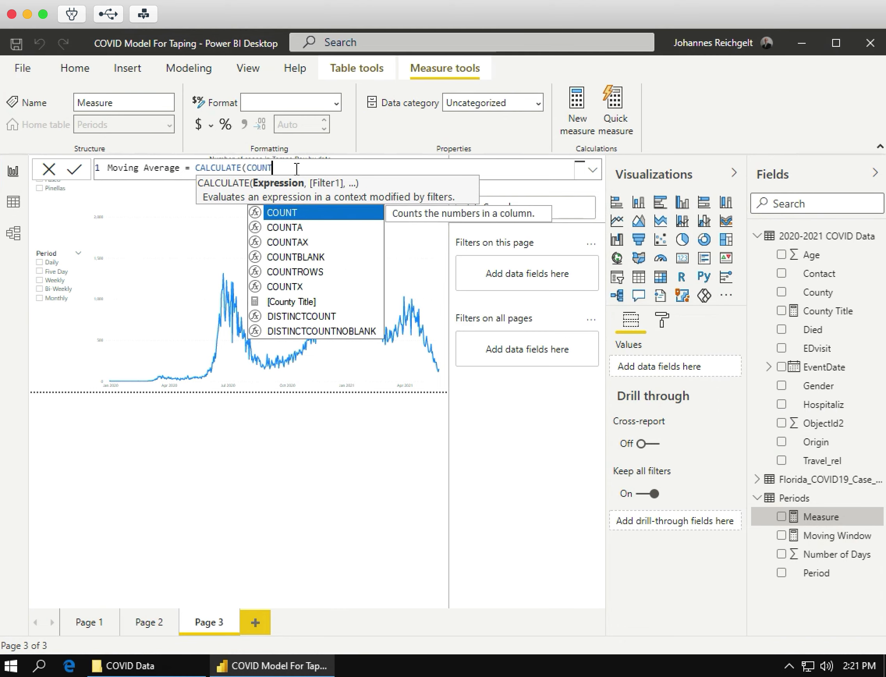
type("(")
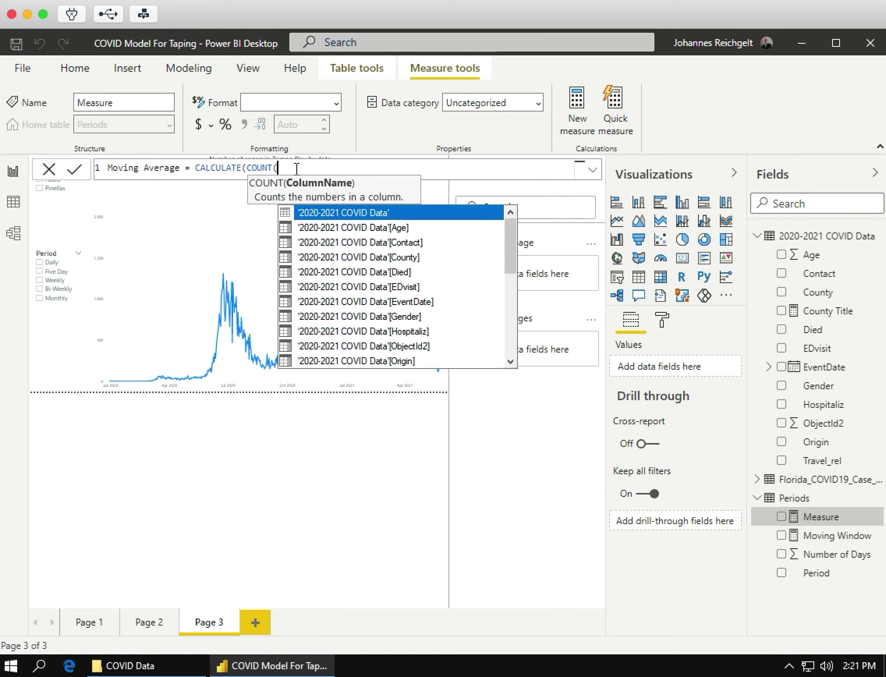
left_click(414, 348)
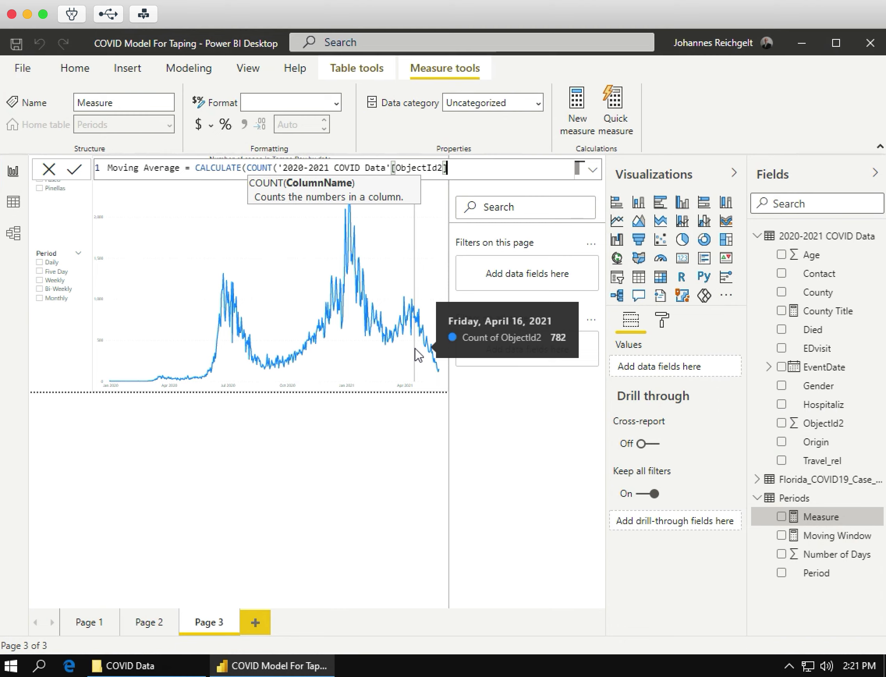
type(")")
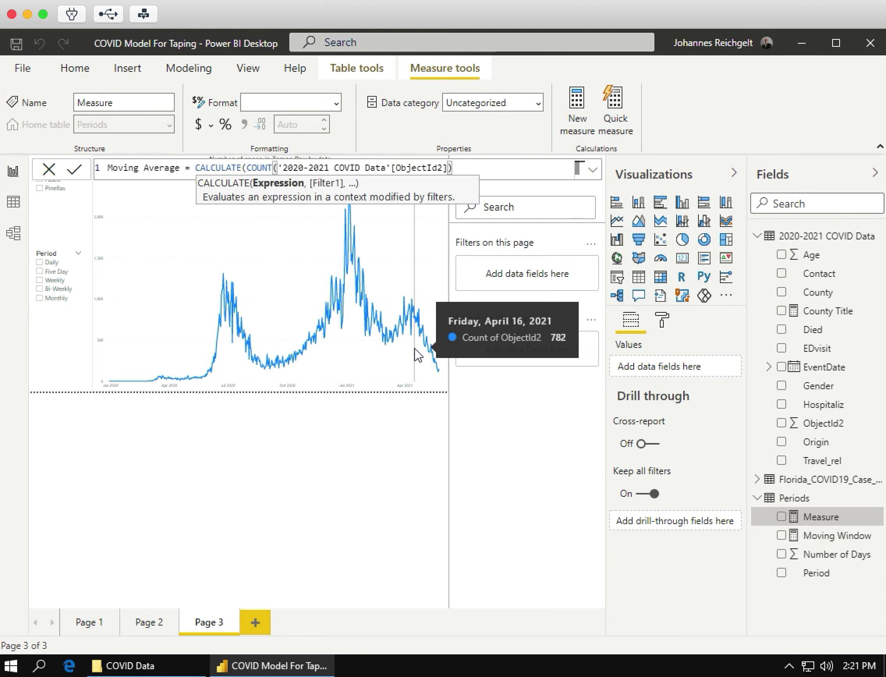
Step: Add a DATESINPERIOD filter to the CALCULATE expression, using '2020-2021 COVID Data'[EventDate] as its dates argument
type(",")
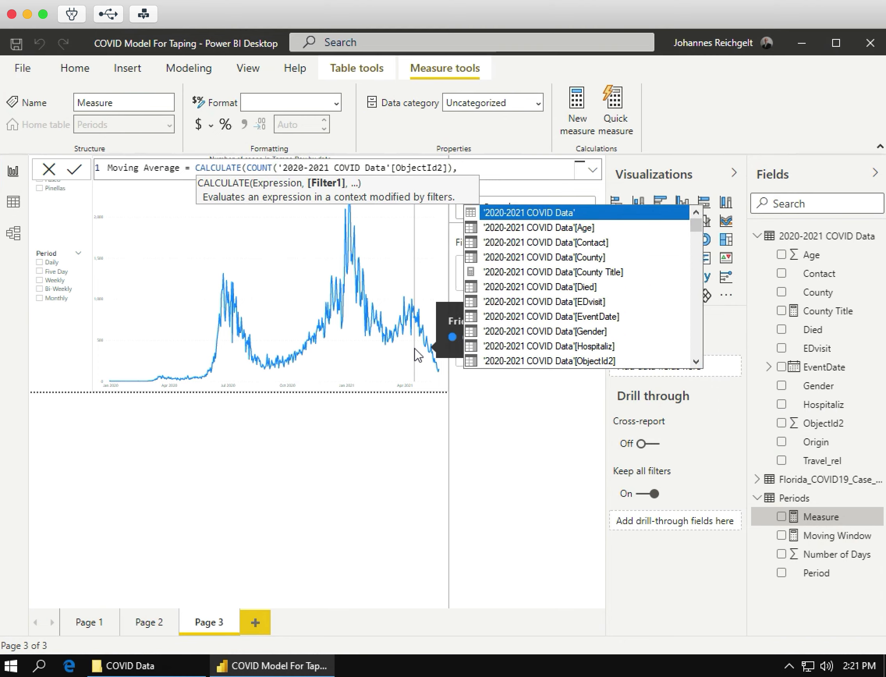
type(" DATES")
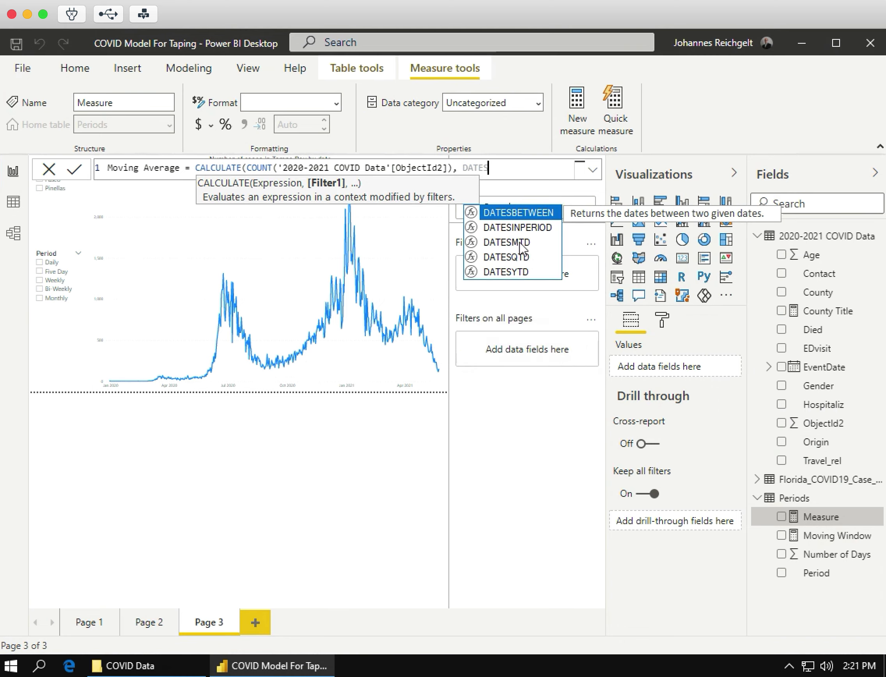
left_click(515, 226)
key("Tab")
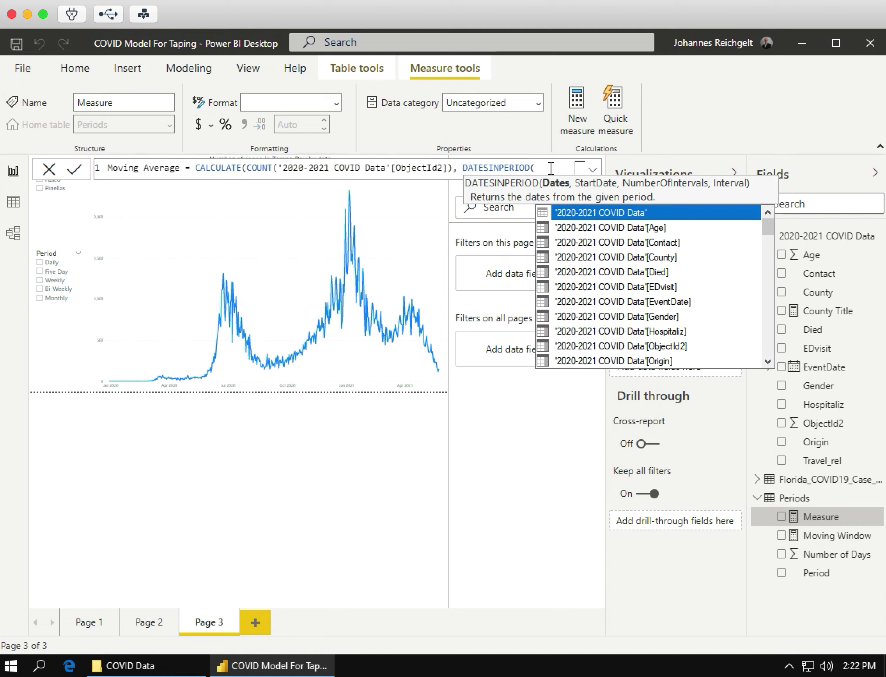
left_click(625, 302)
double_click(625, 302)
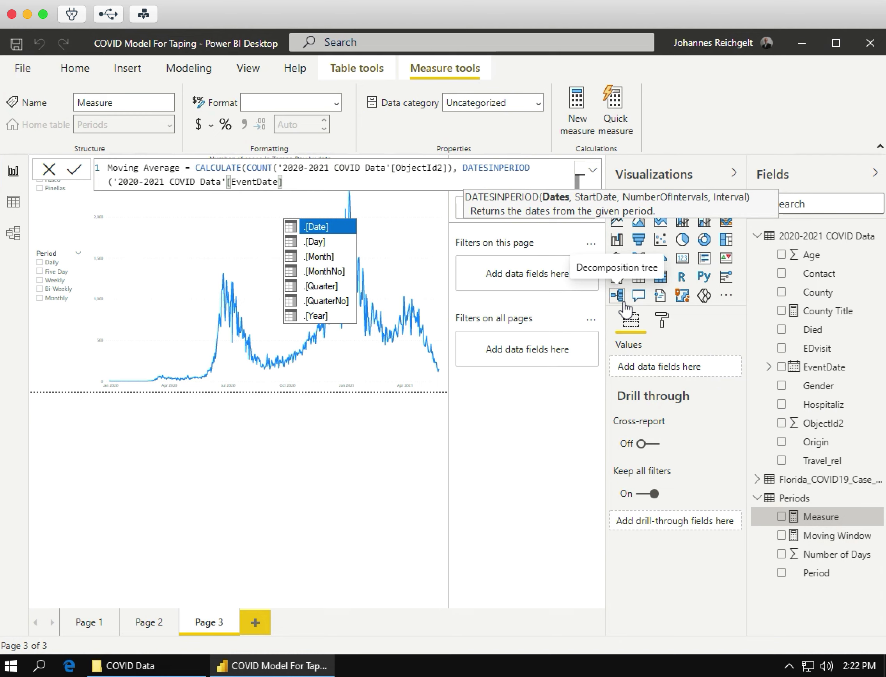
Step: Set the DATESINPERIOD start date to FIRSTDATE('2020-2021 COVID Data'[EventDate])
type(", ")
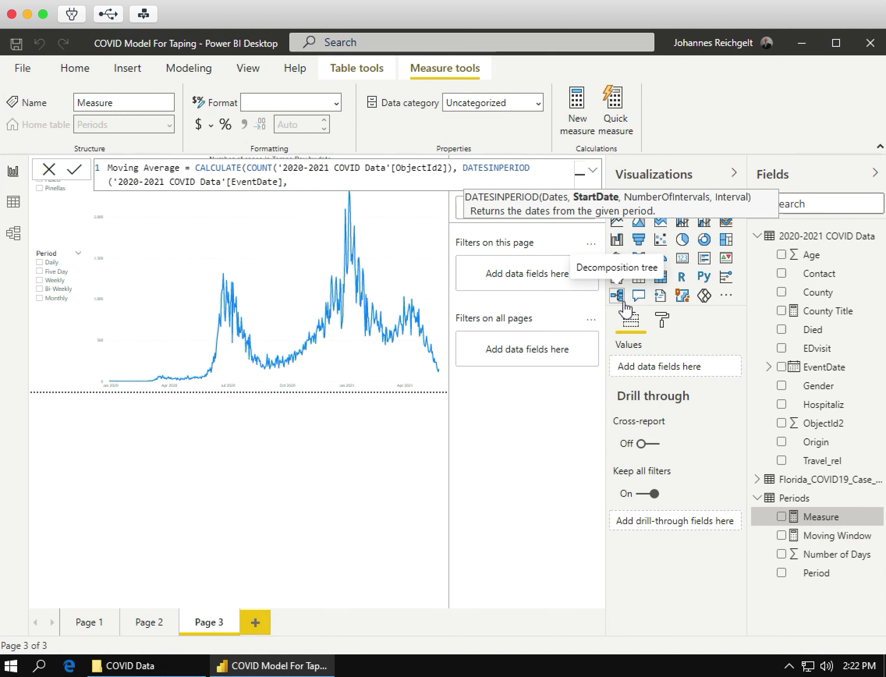
type("F")
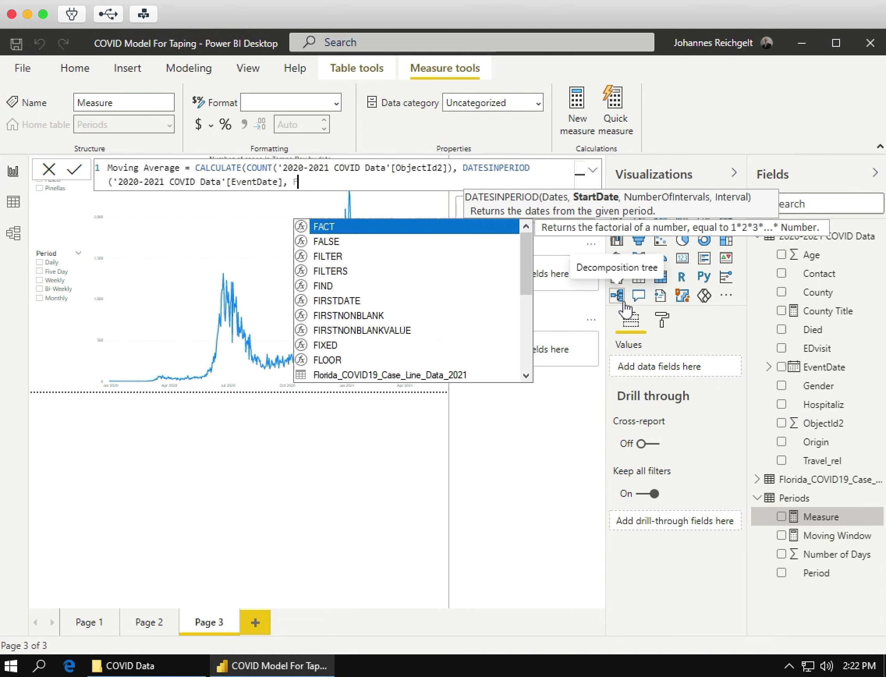
type("IR")
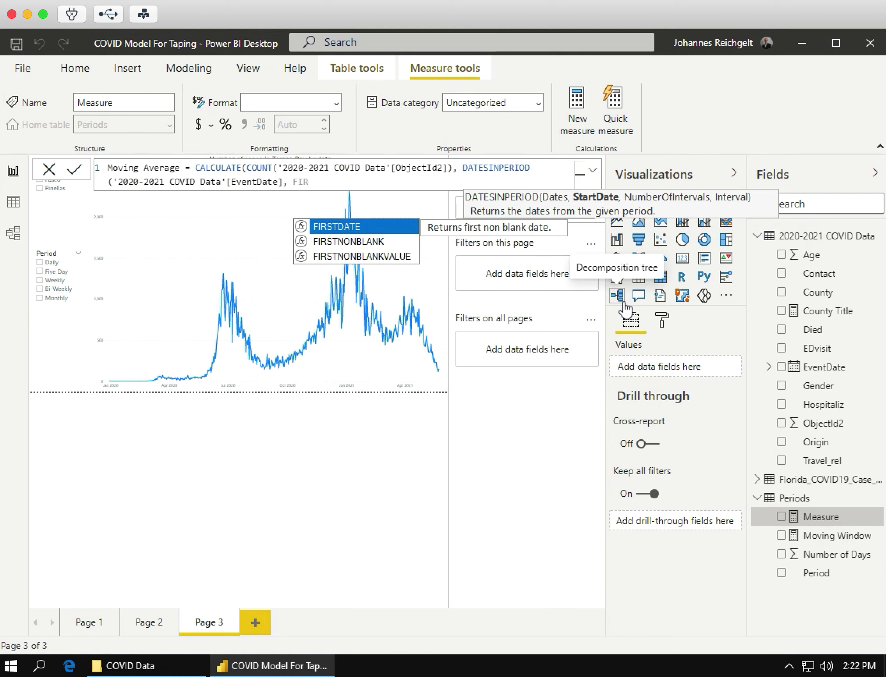
left_click(346, 226)
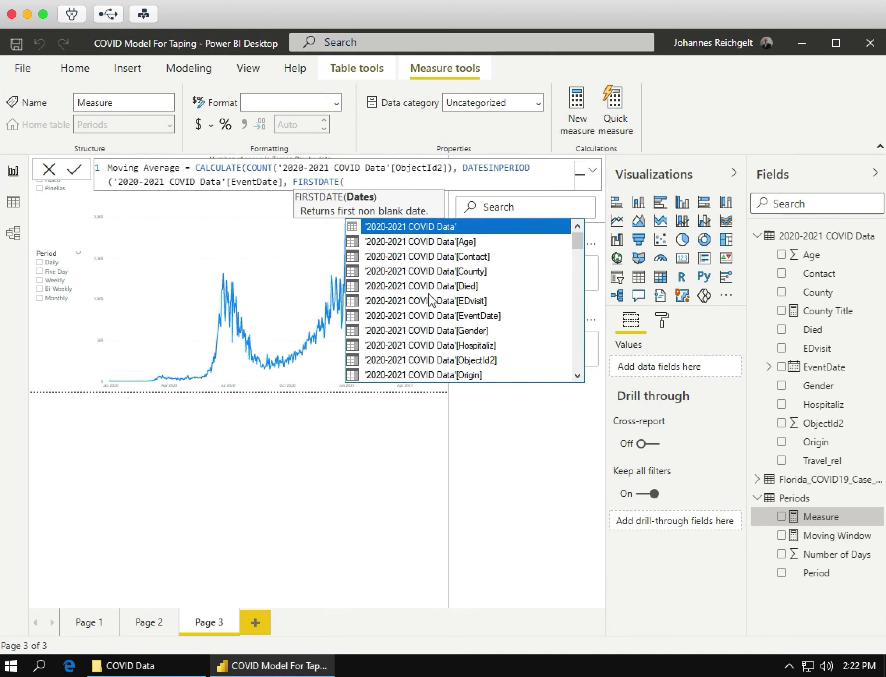
left_click(456, 319)
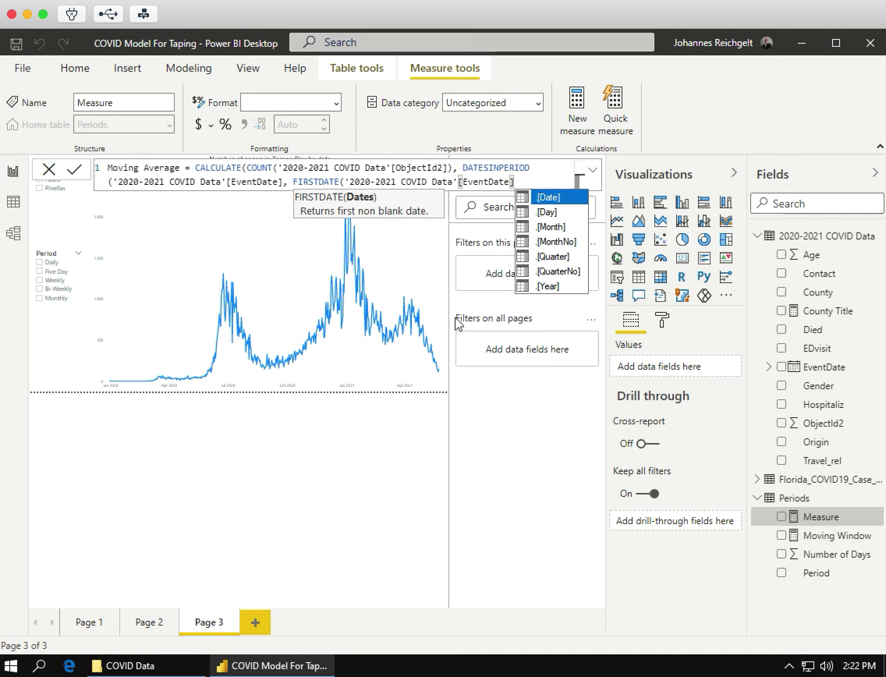
type("), ")
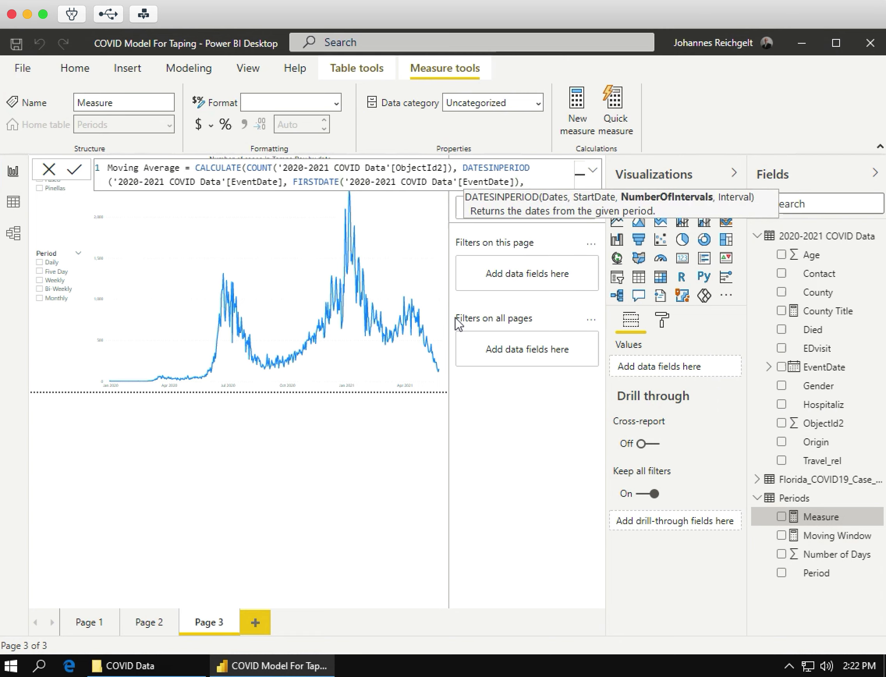
Step: Complete DATESINPERIOD with Periods[Moving Window] as the number of intervals and DAY as the interval, and commit the Moving Average formula
type("P")
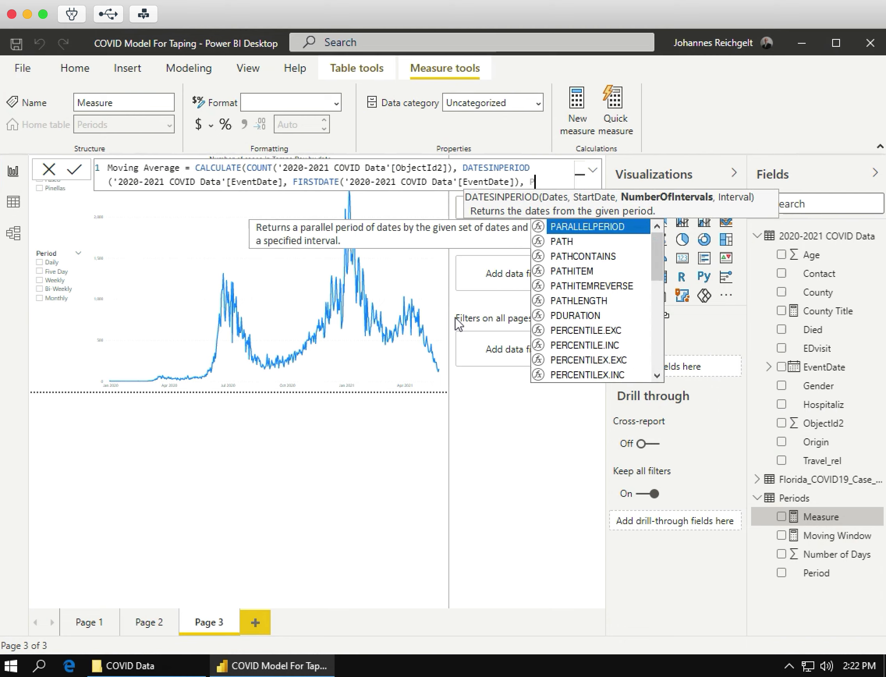
type("er")
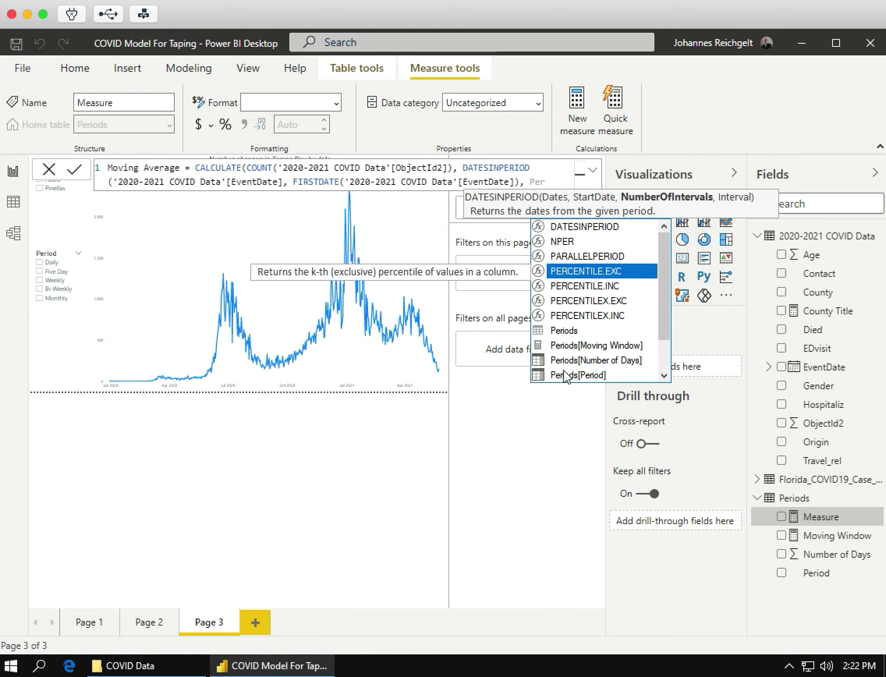
left_click(590, 344)
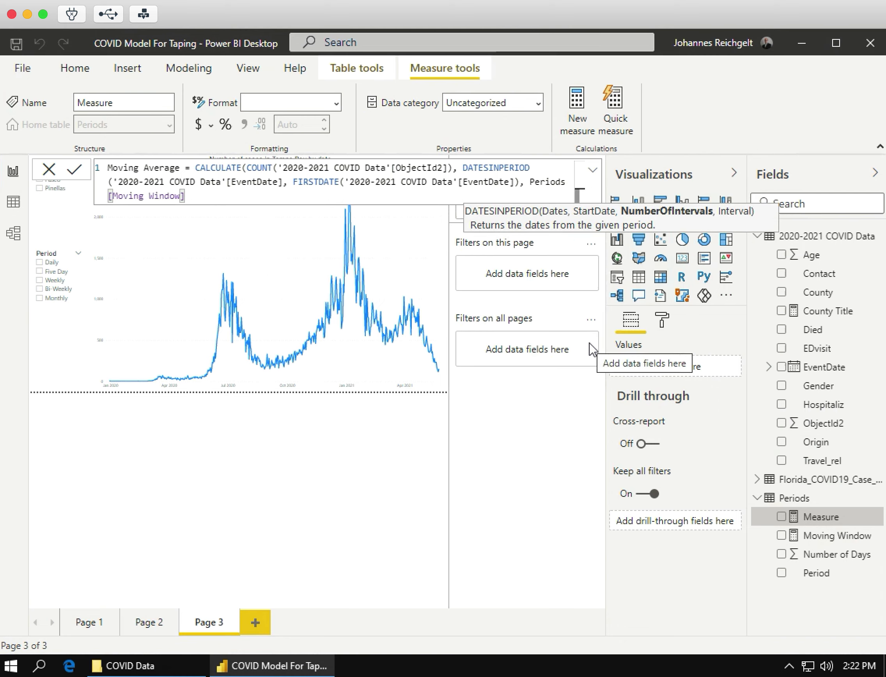
type(",")
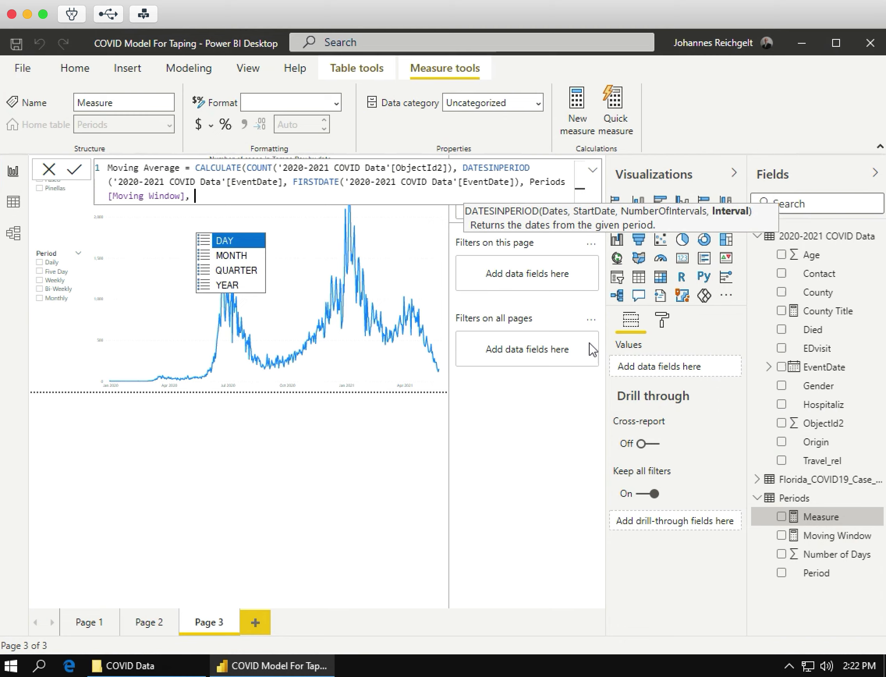
left_click(228, 240)
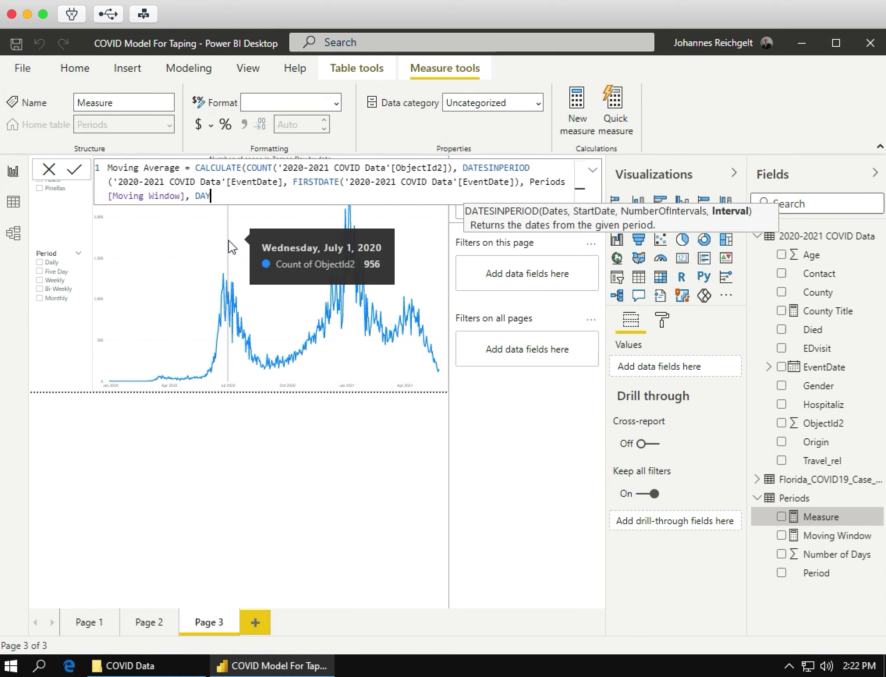
type(")")
key("Return")
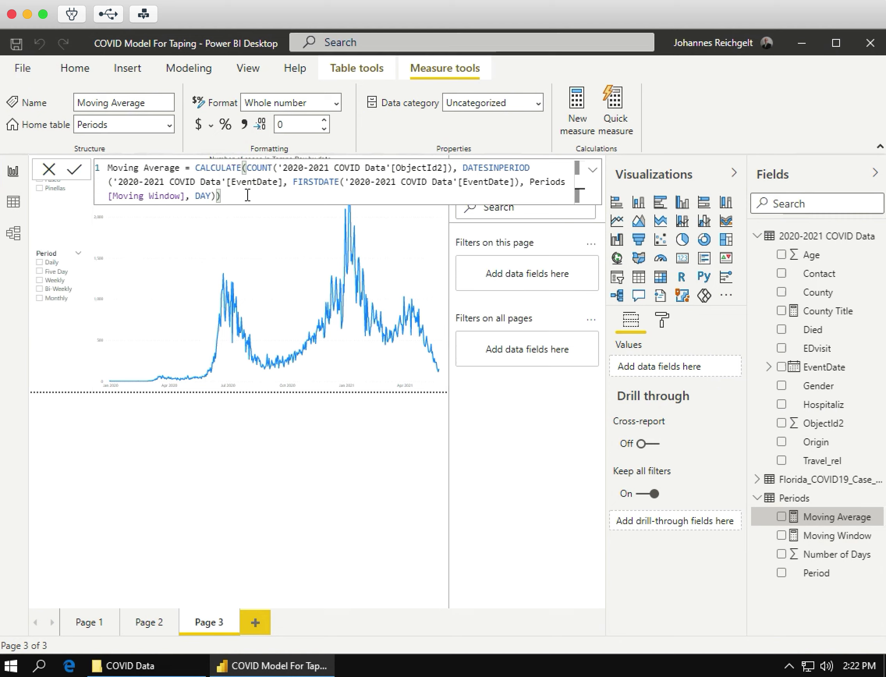
Step: Divide the Moving Average formula's CALCULATE result by Periods[Moving Window] and commit the measure
type("/Per")
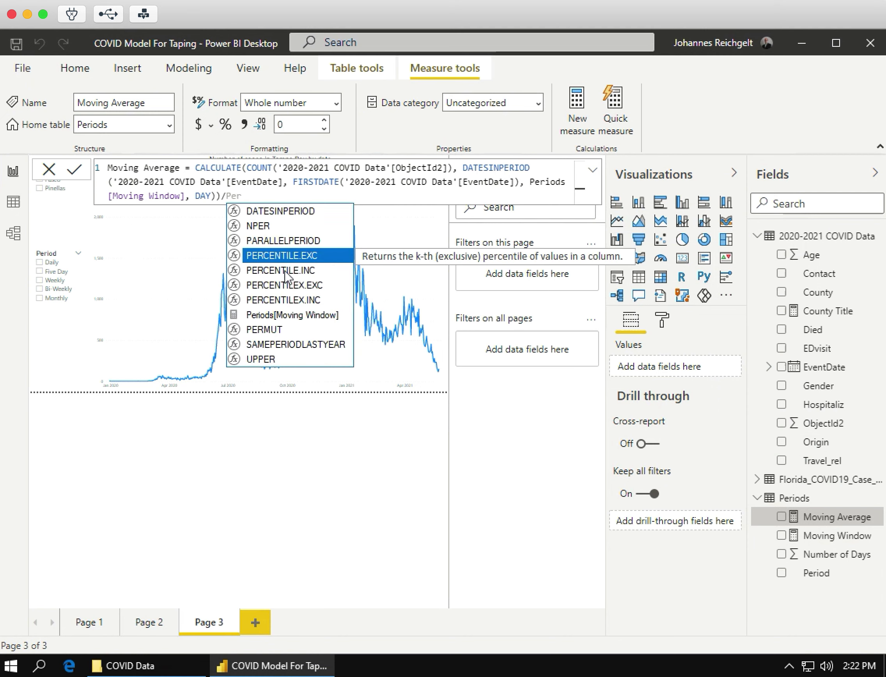
left_click(290, 315)
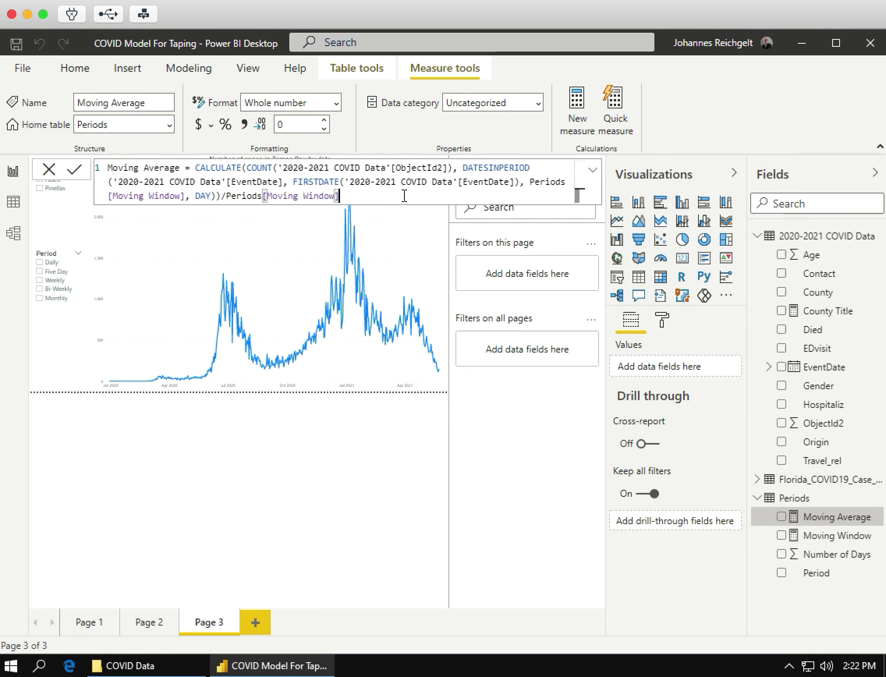
key("Return")
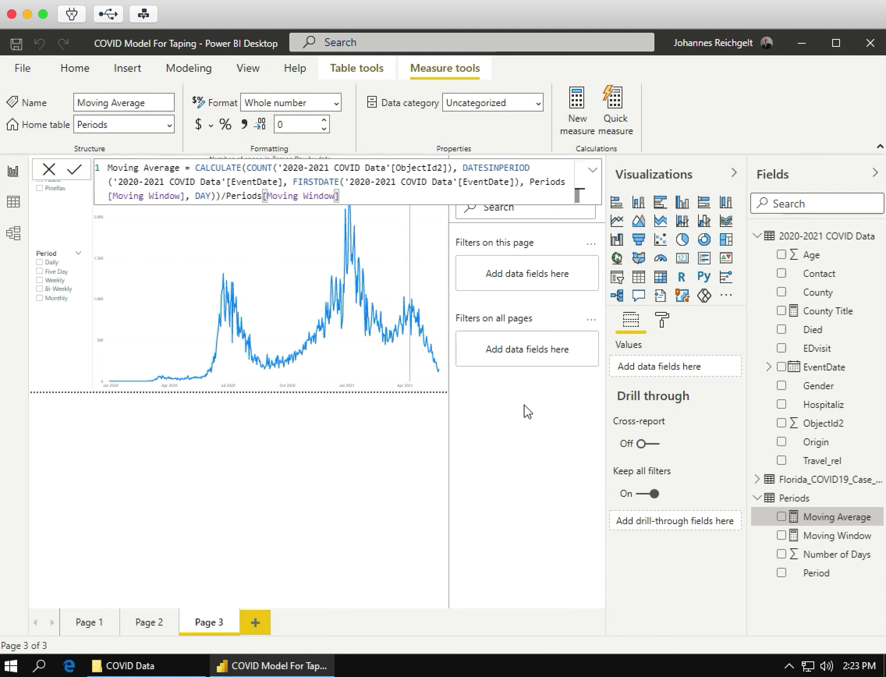
left_click(684, 605)
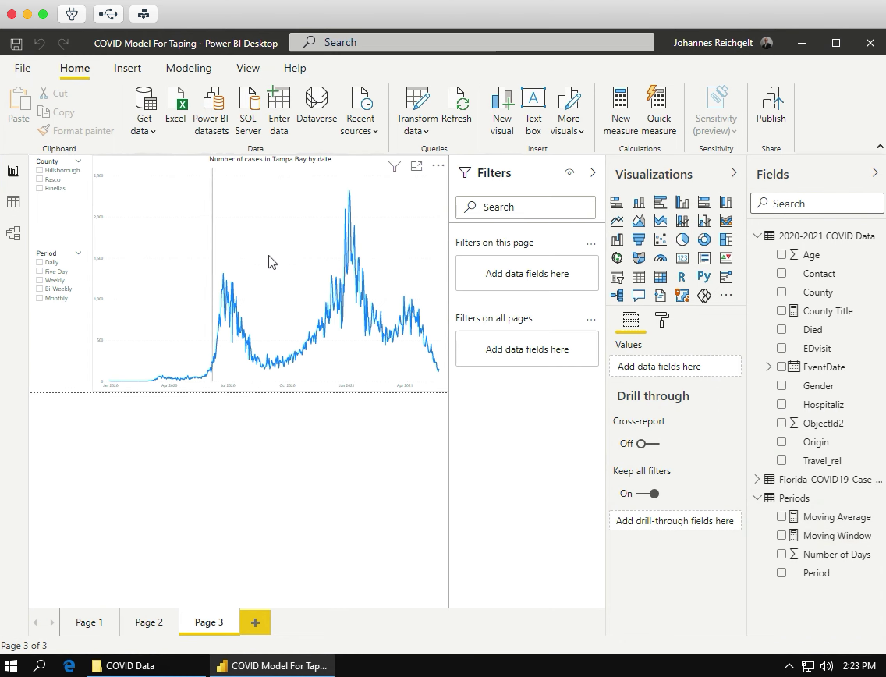
Step: Replace Count of ObjectId2 with the Moving Average measure as the line chart's value
mouse_move(278, 265)
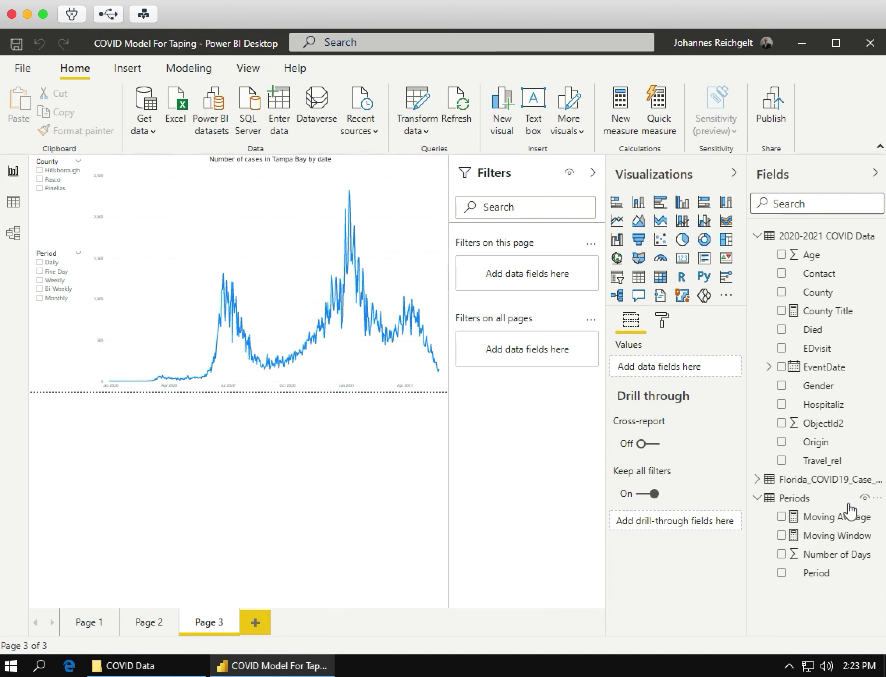
left_click_drag(824, 524, 284, 289)
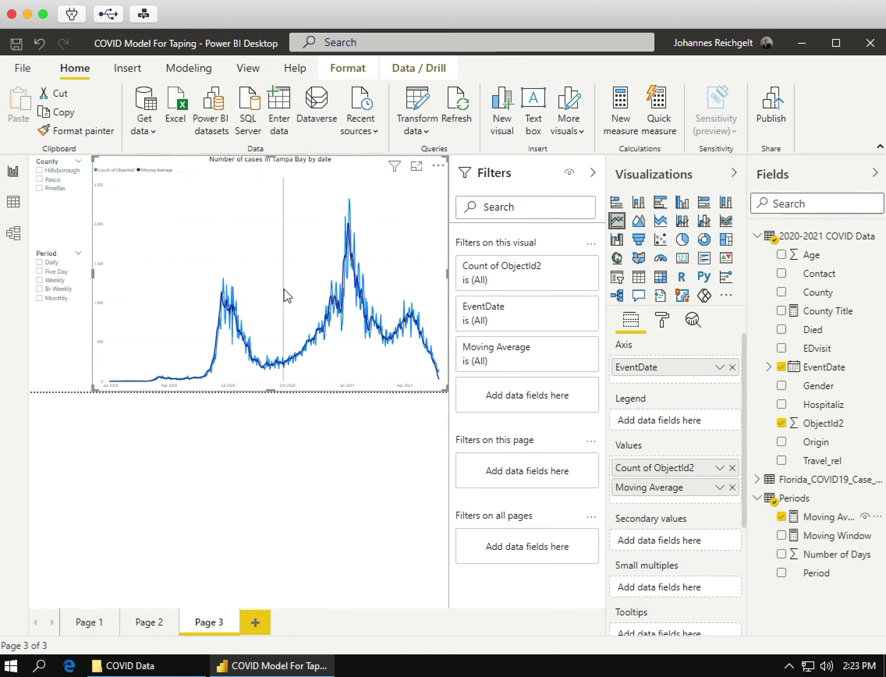
left_click(721, 467)
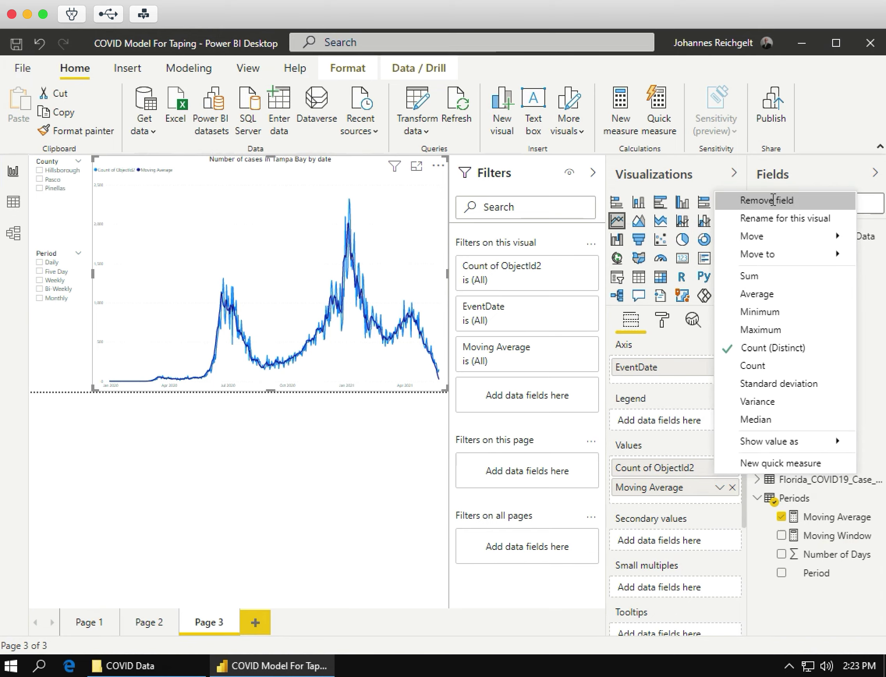
left_click(774, 200)
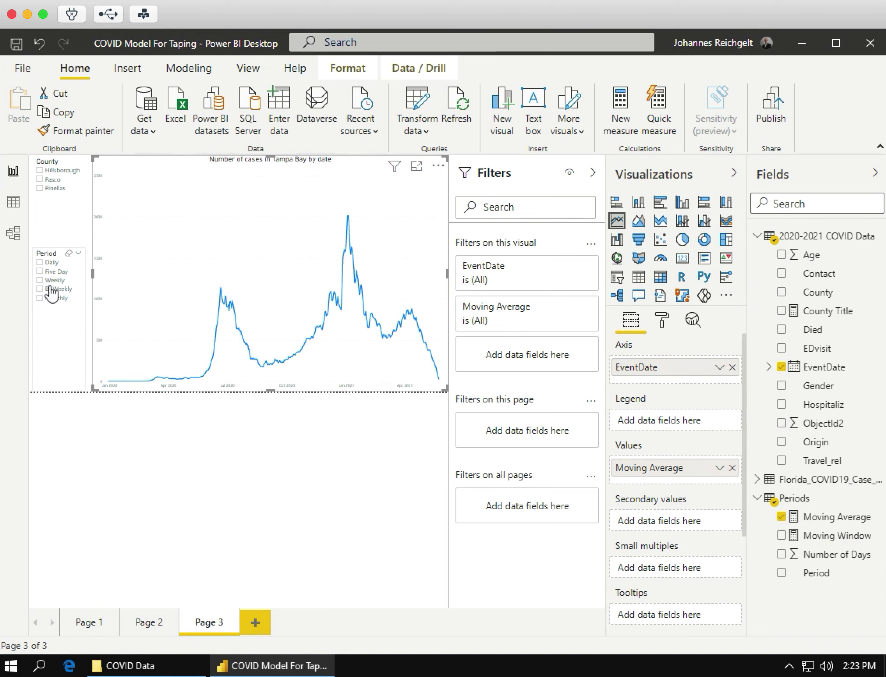
Step: Compare the case chart with the Period slicer set to Daily, Five Day, Weekly and Monthly, ending on Daily
left_click(40, 262)
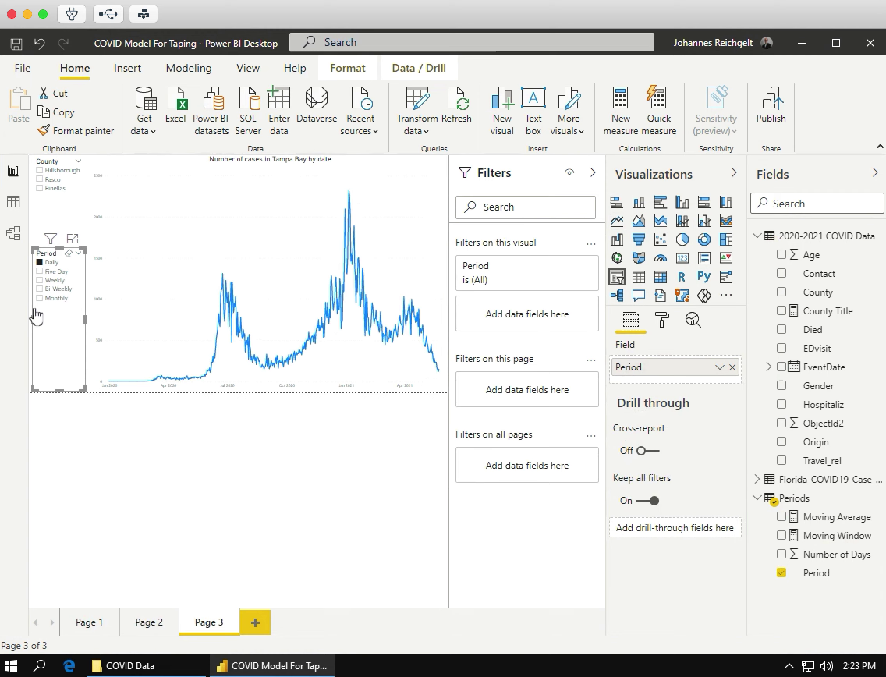
left_click(40, 272)
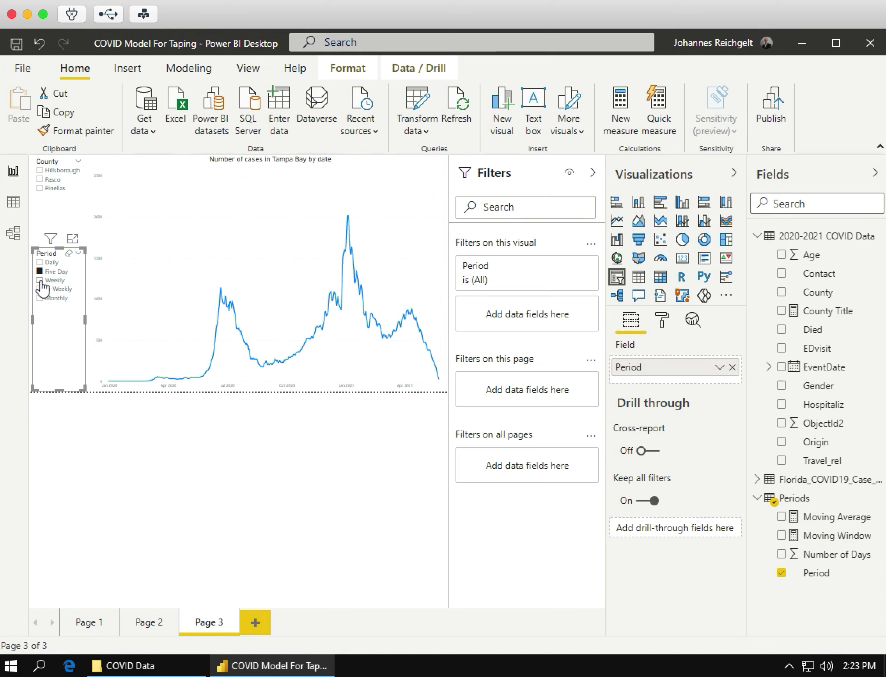
left_click(39, 281)
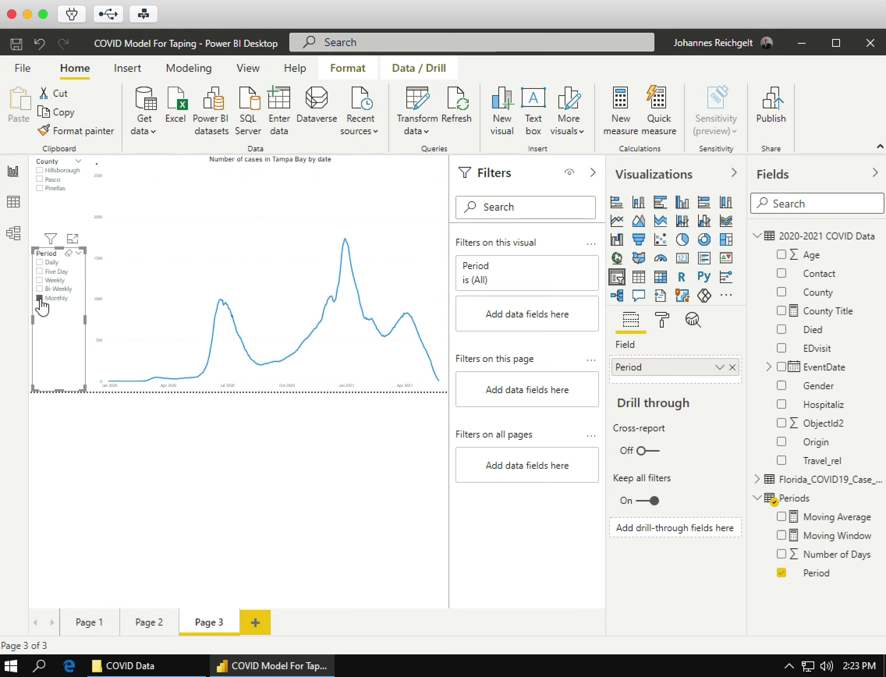
left_click(39, 262)
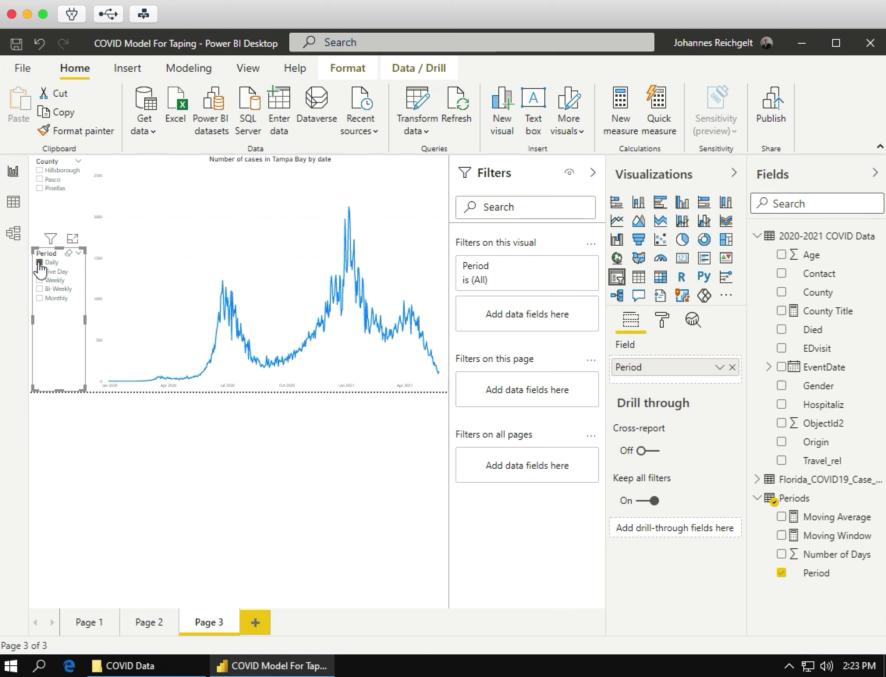
Step: Check the chart for Hillsborough, switch the Period slicer to Weekly, check Pasco, and clear the County slicer
left_click(40, 171)
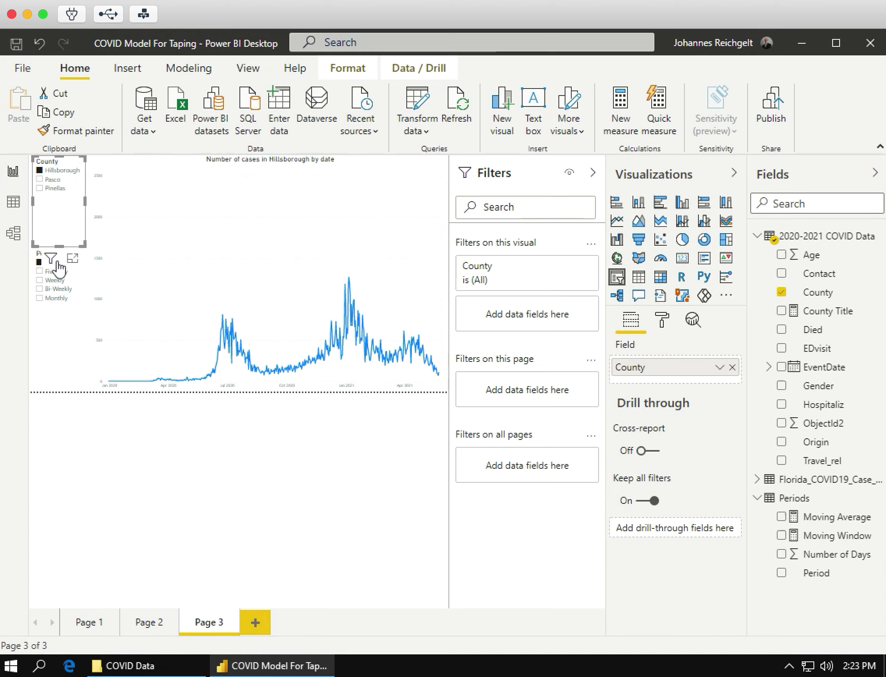
left_click(42, 280)
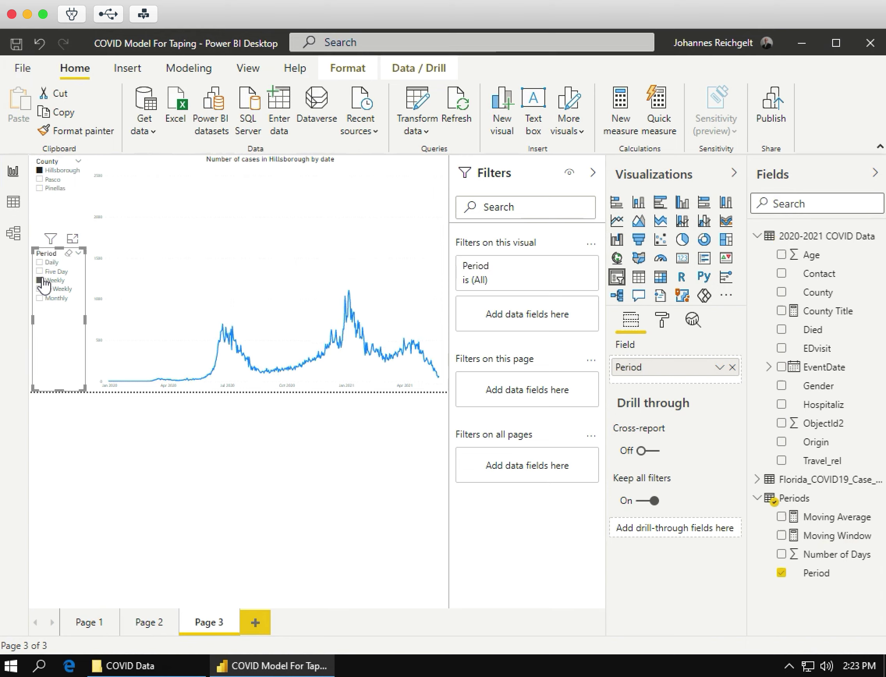
left_click(39, 180)
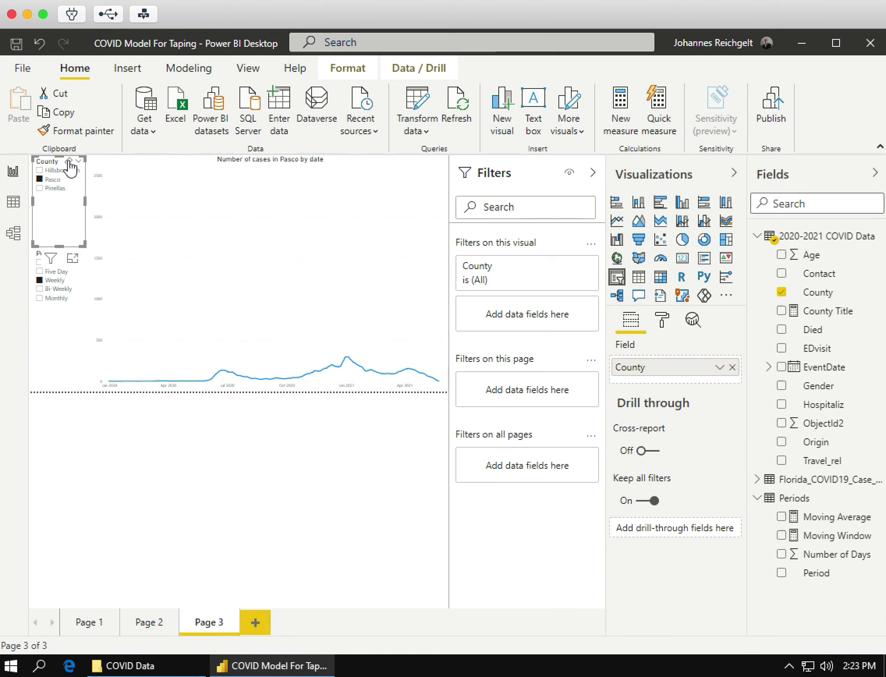
left_click(69, 162)
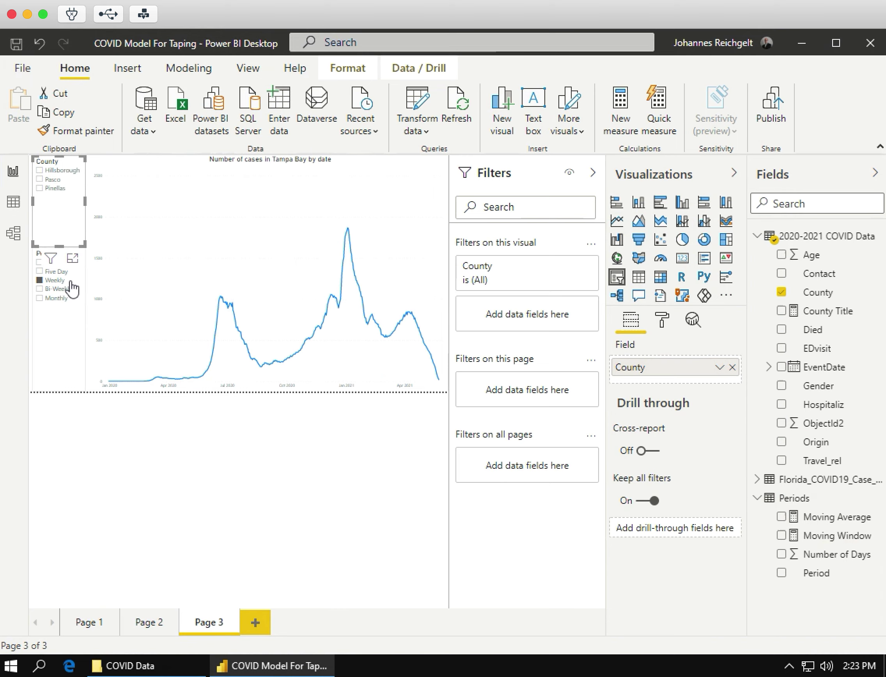
left_click(67, 319)
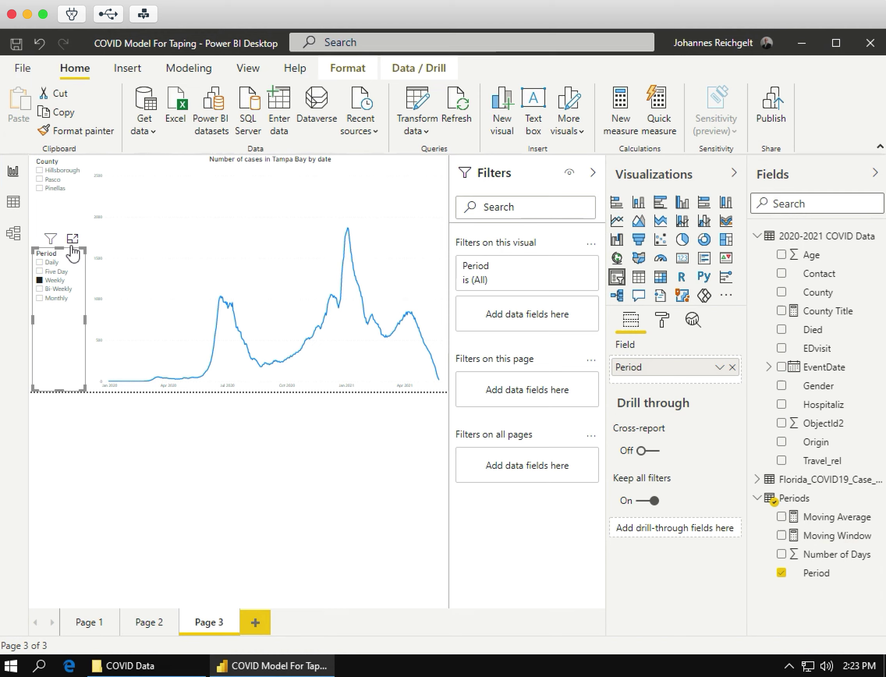
mouse_move(68, 264)
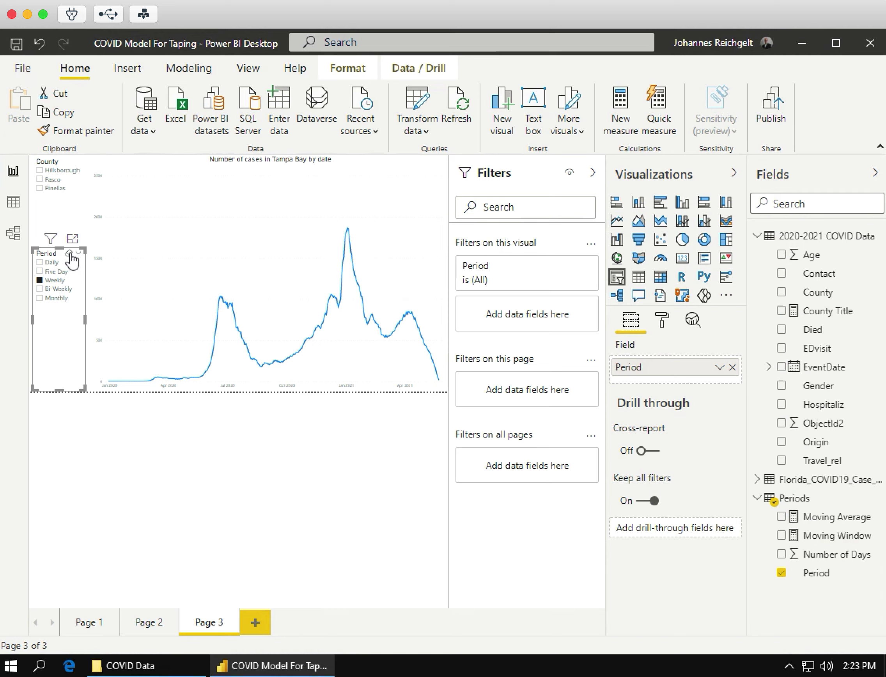